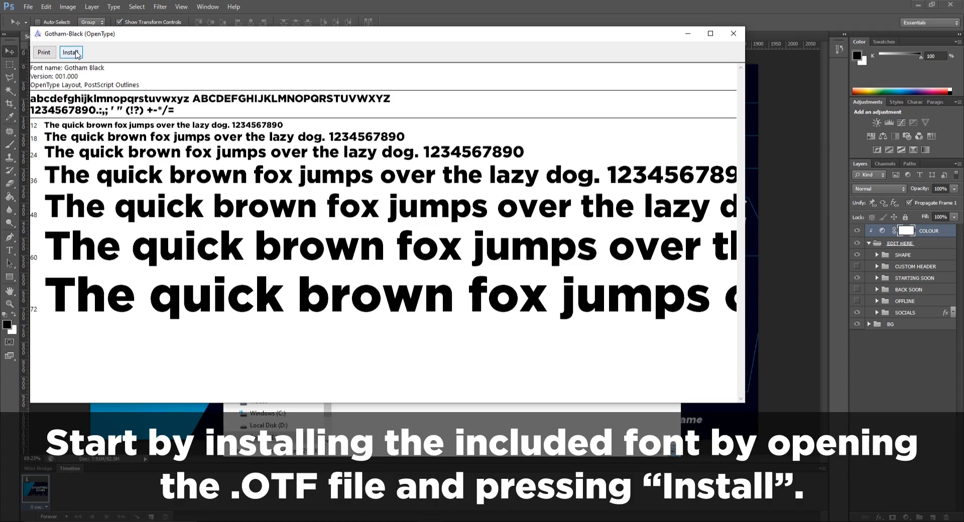
# Step: Close the Gotham Black font preview and minimize the Source Files folder window
pyautogui.click(730, 34)
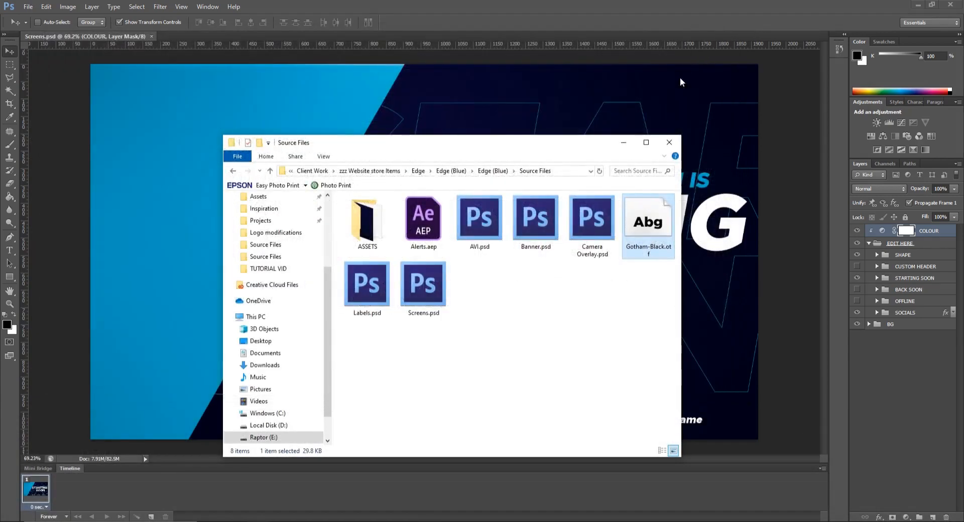
pyautogui.click(624, 143)
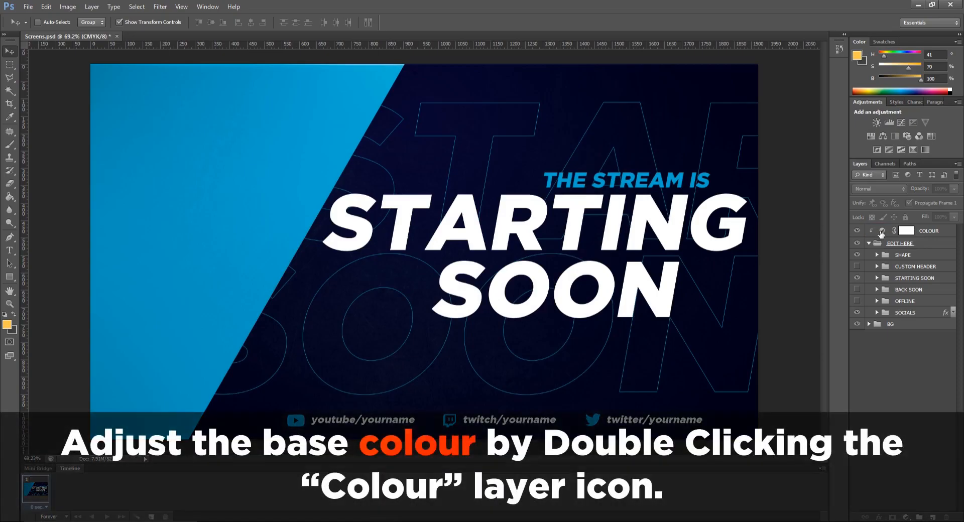
# Step: Shift the hue of the COLOUR adjustment layer to yellow, about 55, and close its properties
pyautogui.doubleClick(882, 231)
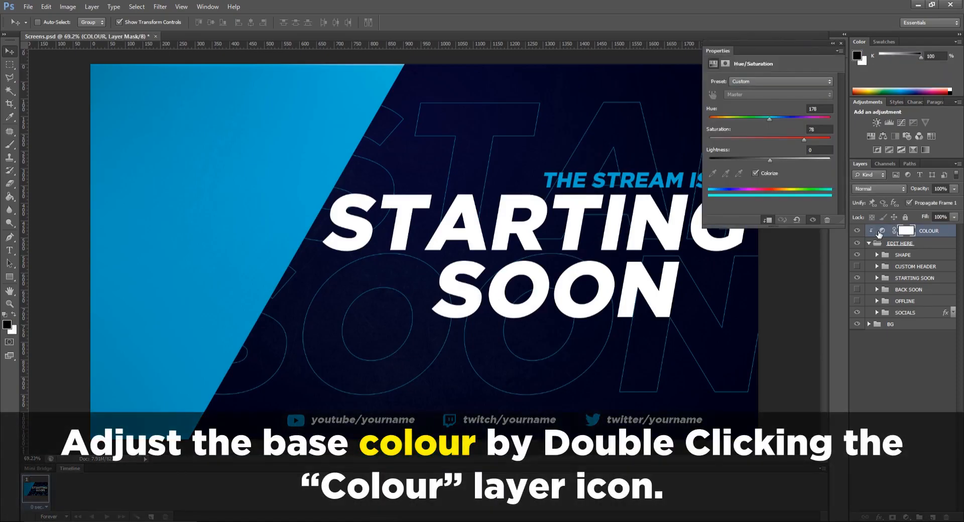
pyautogui.moveTo(770, 119); pyautogui.dragTo(728, 118)
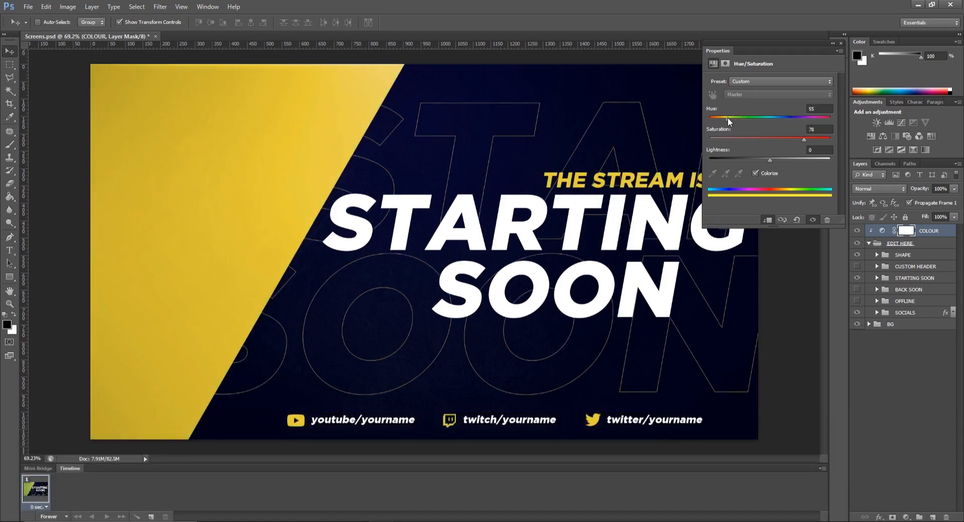
pyautogui.click(842, 44)
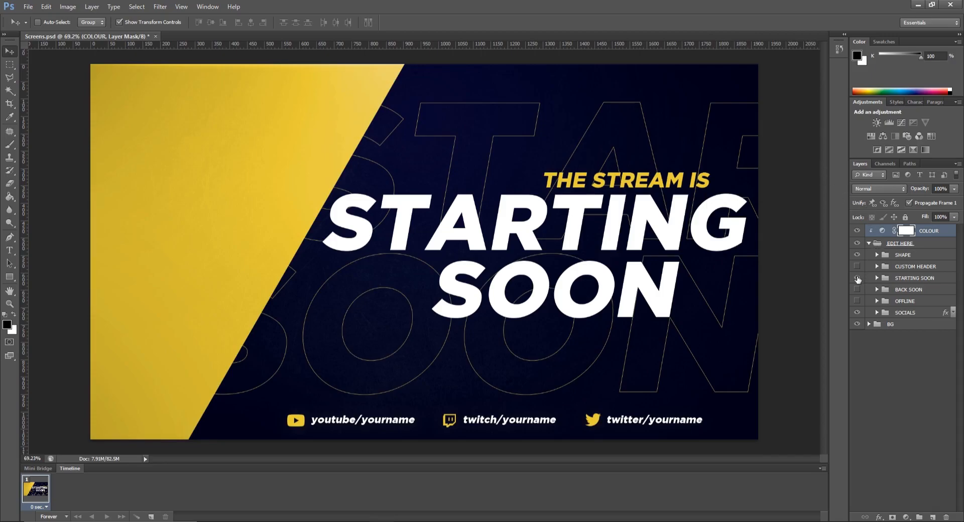
# Step: Switch the displayed heading from STARTING SOON through BACK SOON and OFFLINE to the CUSTOM HEADER group
pyautogui.click(857, 279)
pyautogui.click(857, 290)
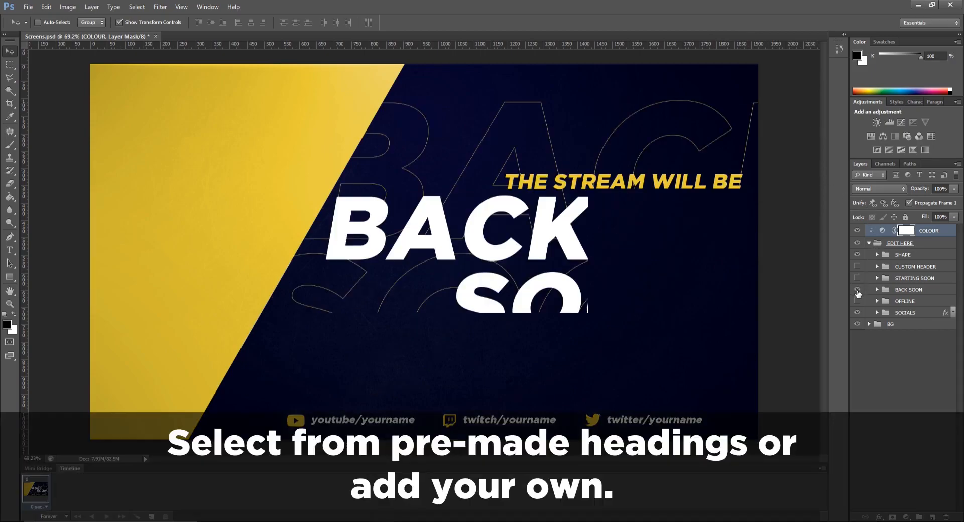
pyautogui.click(857, 291)
pyautogui.click(857, 301)
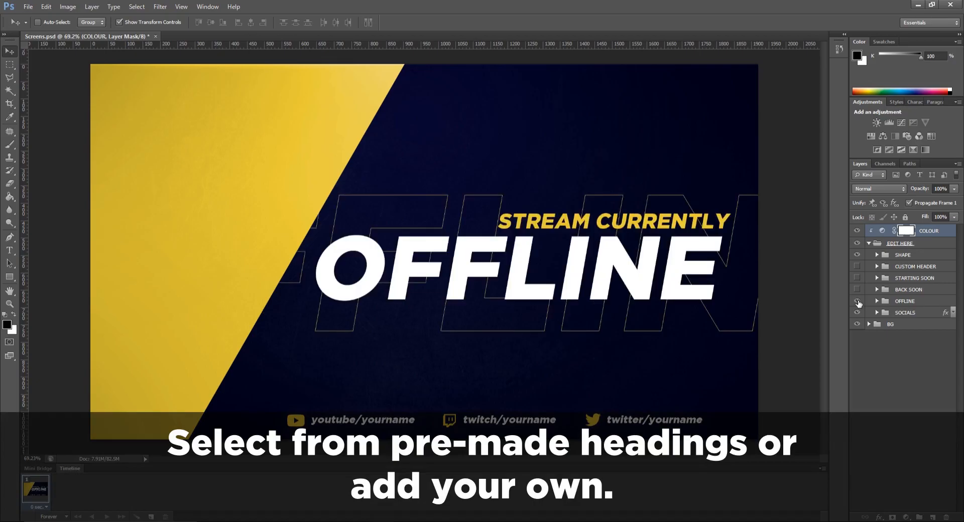
pyautogui.click(856, 301)
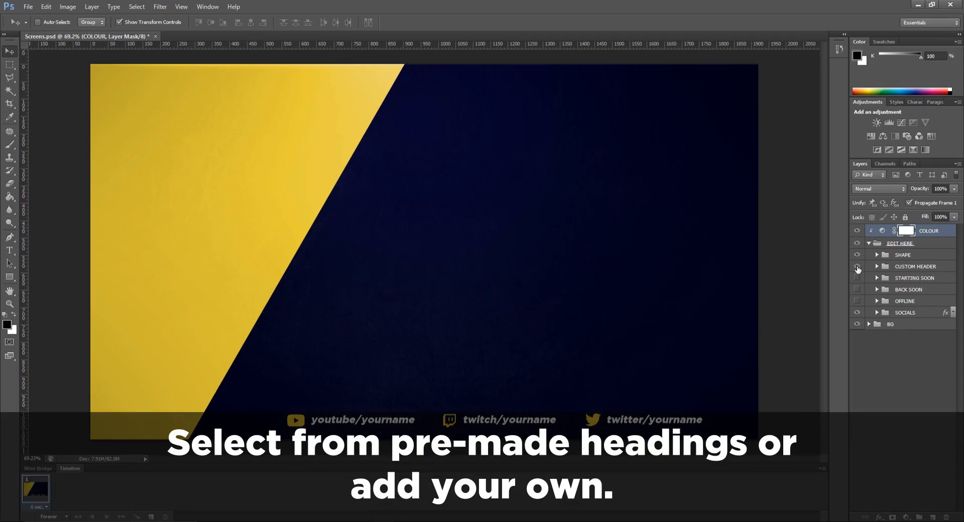
pyautogui.click(858, 267)
# Step: Change the custom header's secondary text to "THANKS FOR WATCHING" and move it left so it fits inside the canvas
pyautogui.click(876, 266)
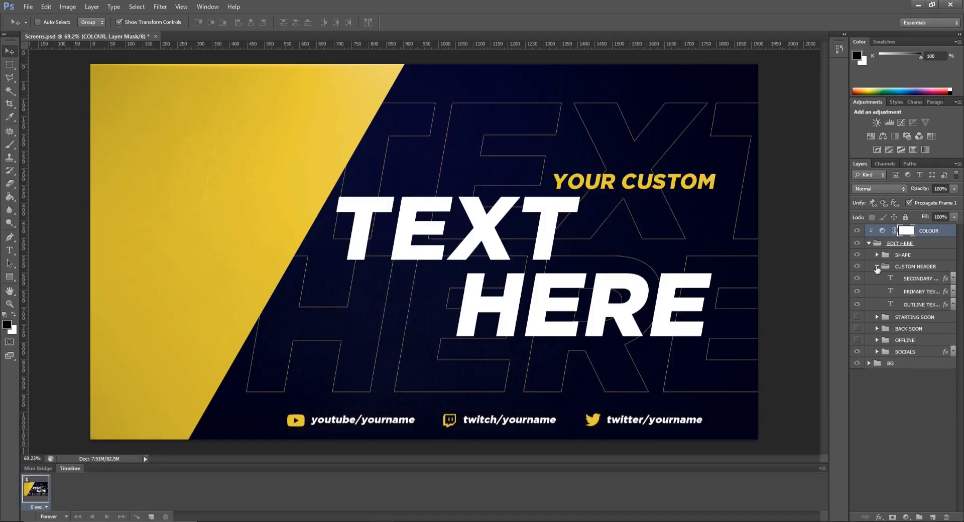
pyautogui.doubleClick(888, 279)
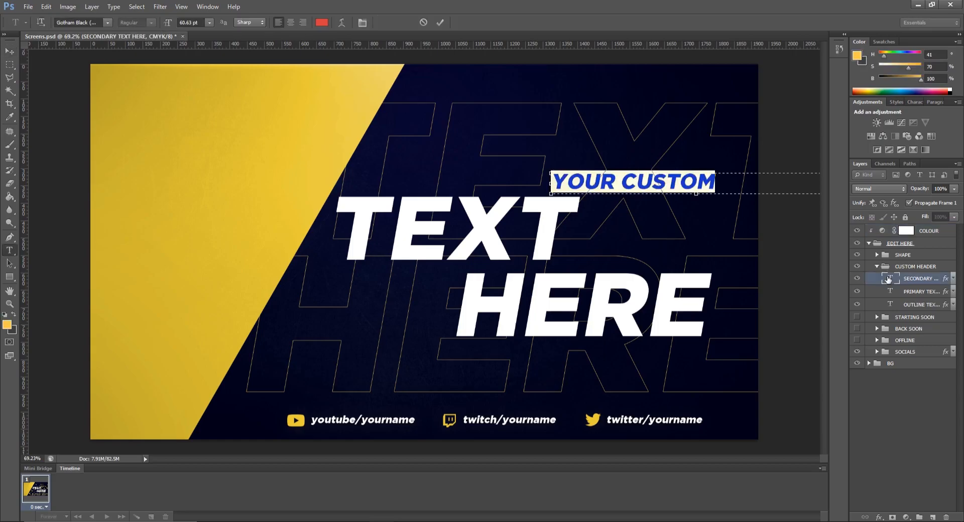
pyautogui.write('THANKS F')
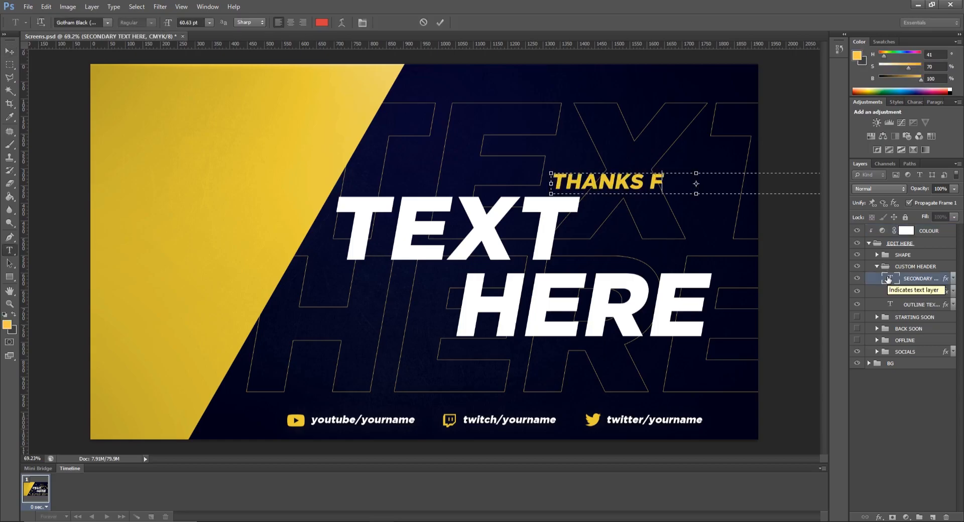
pyautogui.write('OR WATC')
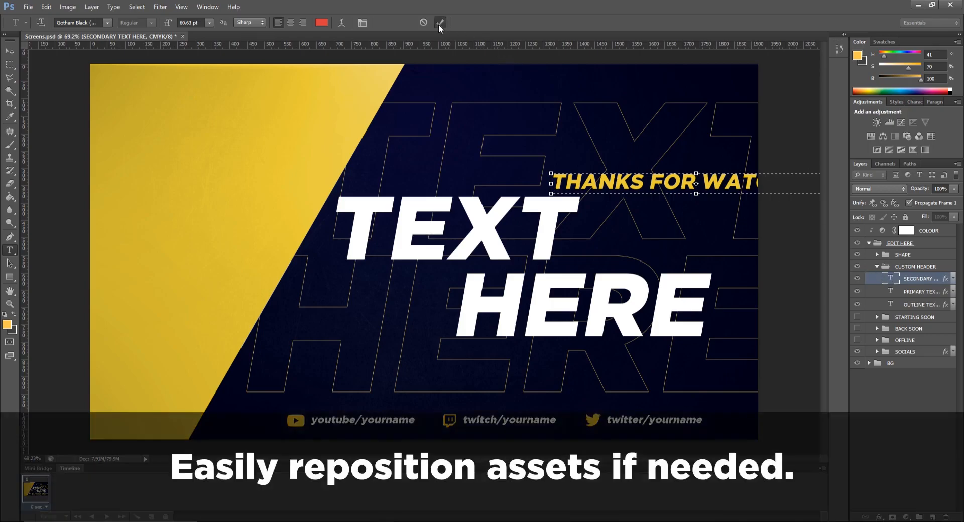
pyautogui.hotkey('ctrl', 'Return')
pyautogui.press('v')
pyautogui.moveTo(742, 185); pyautogui.dragTo(657, 185)
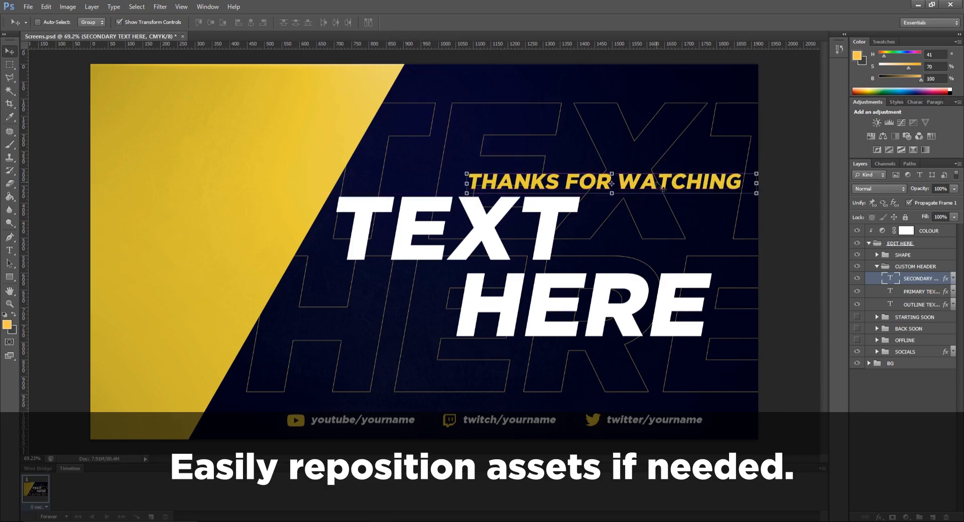
# Step: Replace the custom header's primary text with "STREAM ENDING" on two lines
pyautogui.doubleClick(889, 292)
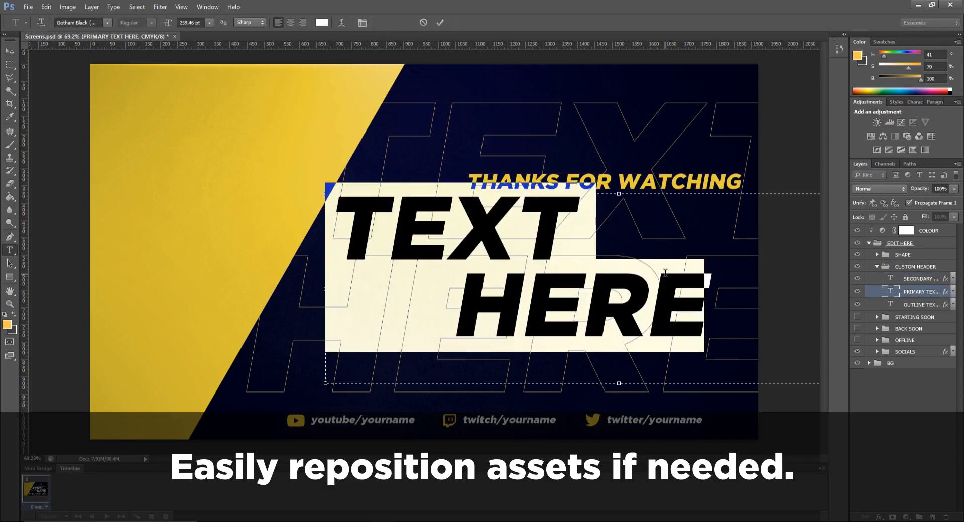
pyautogui.write('STREAM')
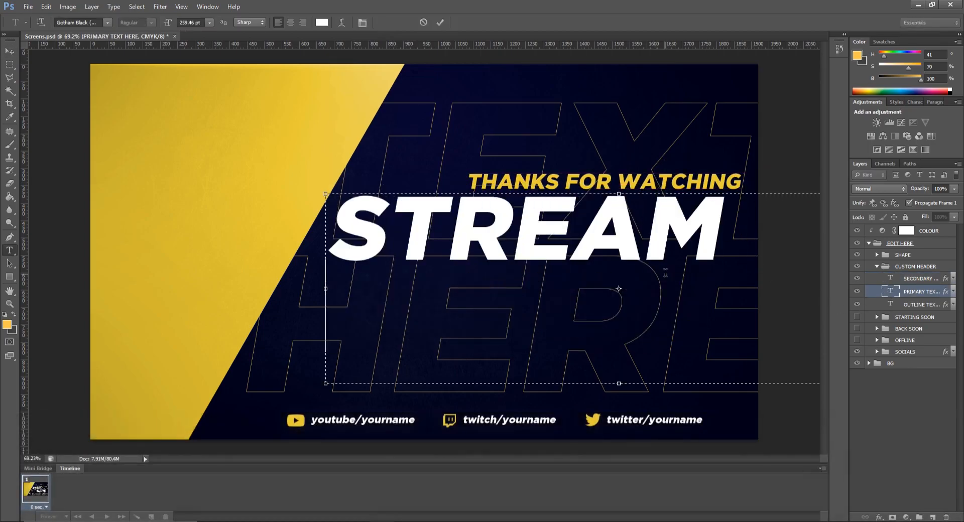
pyautogui.press('Return')
pyautogui.write('ENDING')
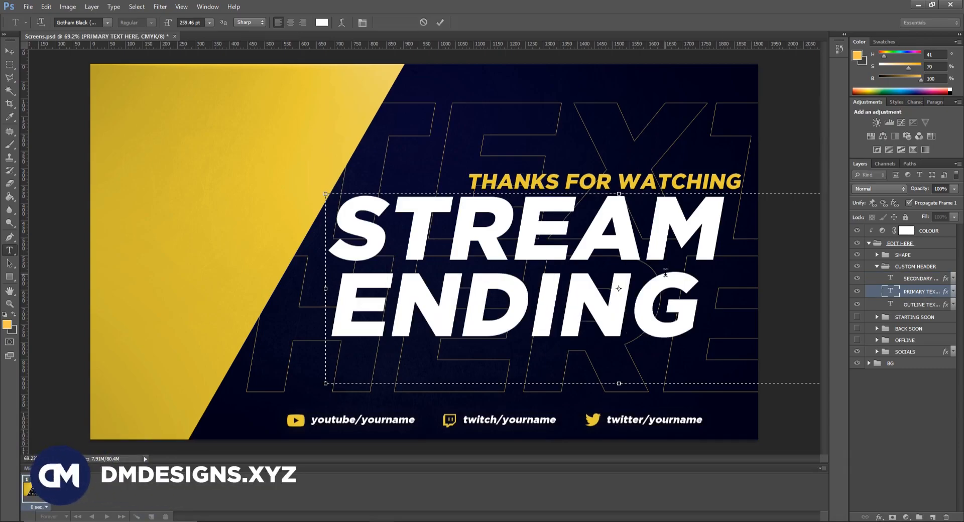
pyautogui.click(439, 22)
pyautogui.press('v')
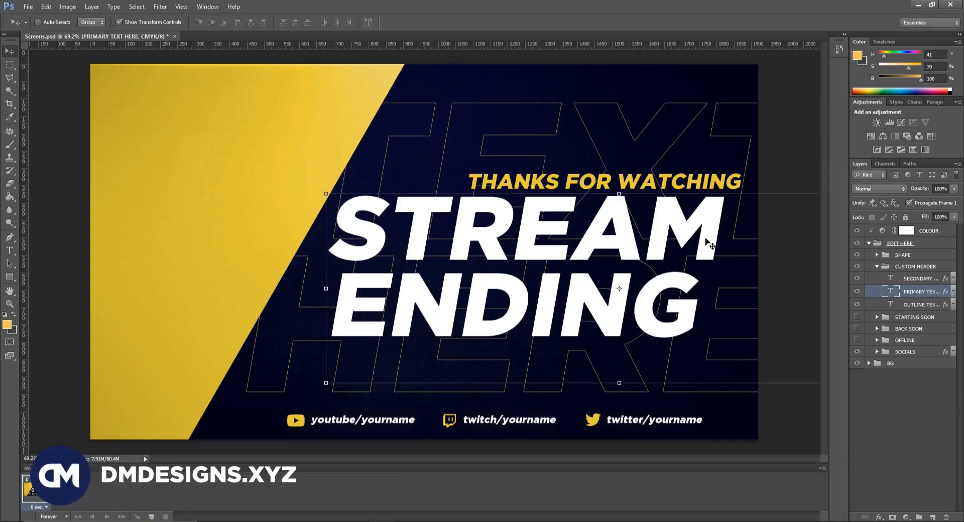
# Step: Replace the custom header's background outline text with "STREAM ENDING" on two lines and collapse the CUSTOM HEADER group
pyautogui.doubleClick(889, 304)
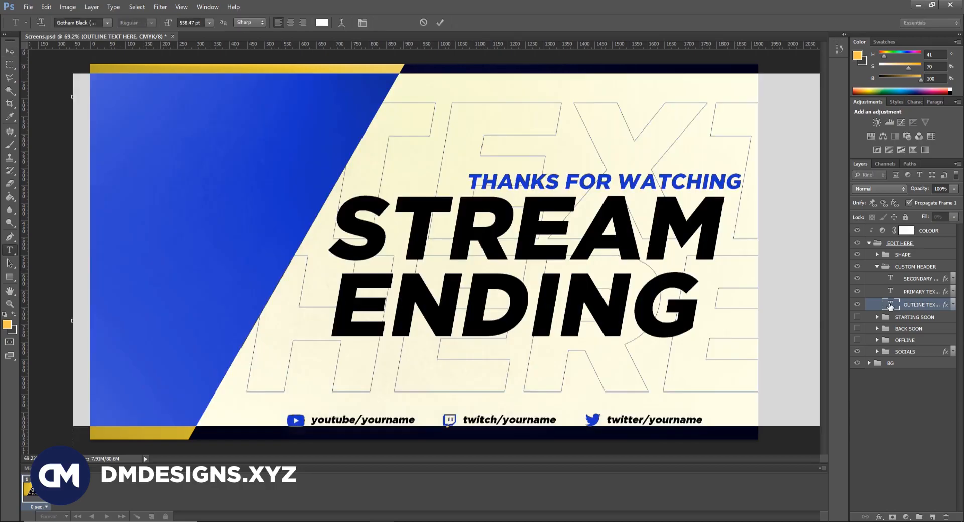
pyautogui.write('REA ')
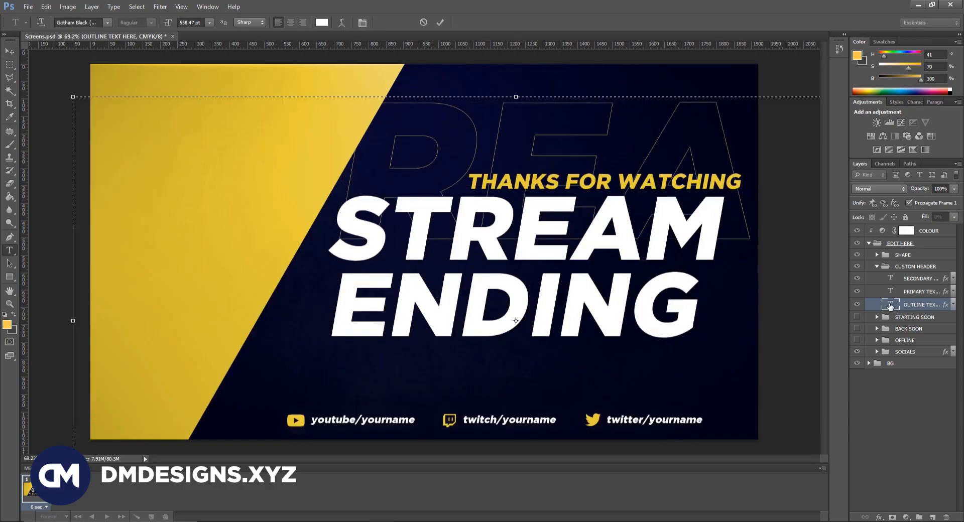
pyautogui.write('NDING')
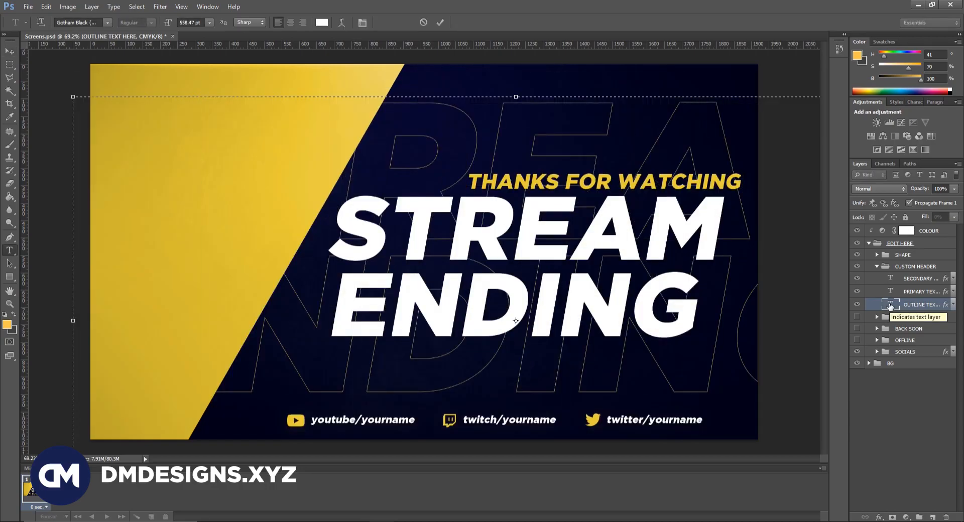
pyautogui.click(441, 22)
pyautogui.press('v')
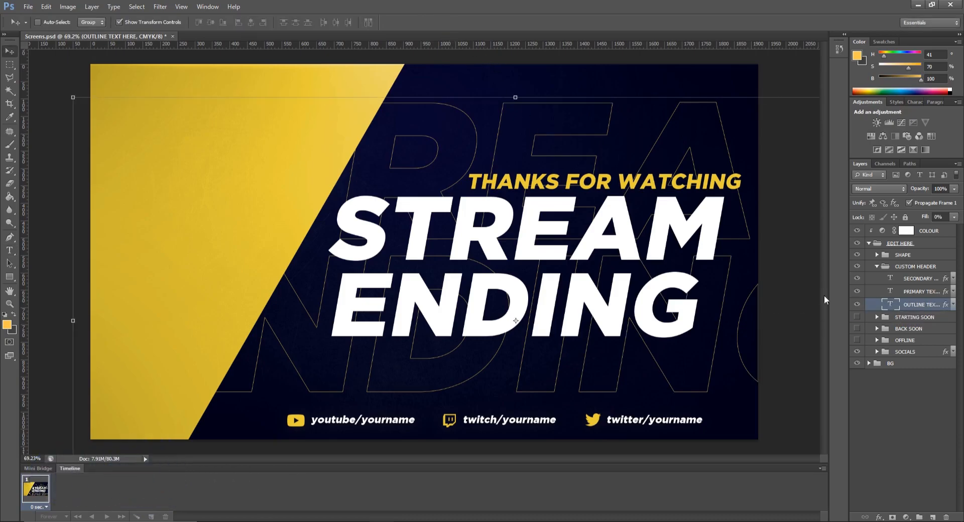
pyautogui.click(876, 266)
pyautogui.click(892, 356)
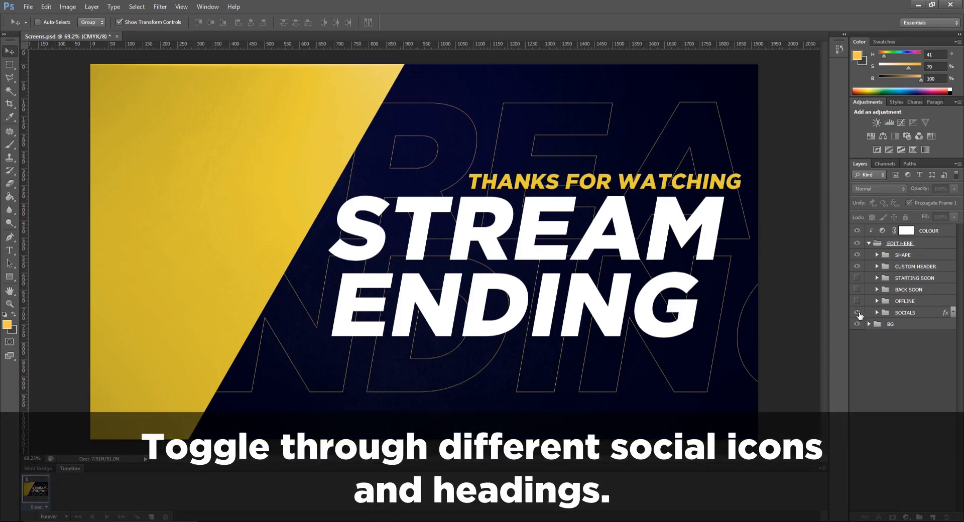
# Step: Show the SOCIALS group again, and toggle its YouTube, Twitch and Twitter icons and the YouTube name text off and on
pyautogui.click(858, 313)
pyautogui.click(877, 312)
pyautogui.click(885, 363)
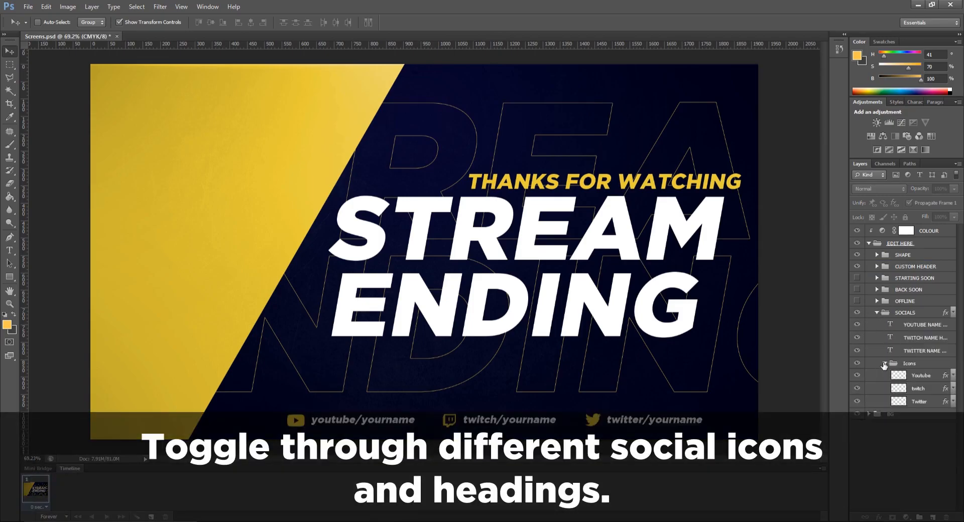
pyautogui.click(857, 376)
pyautogui.click(858, 376)
pyautogui.click(858, 389)
pyautogui.click(857, 388)
pyautogui.click(858, 401)
pyautogui.click(857, 401)
pyautogui.click(885, 363)
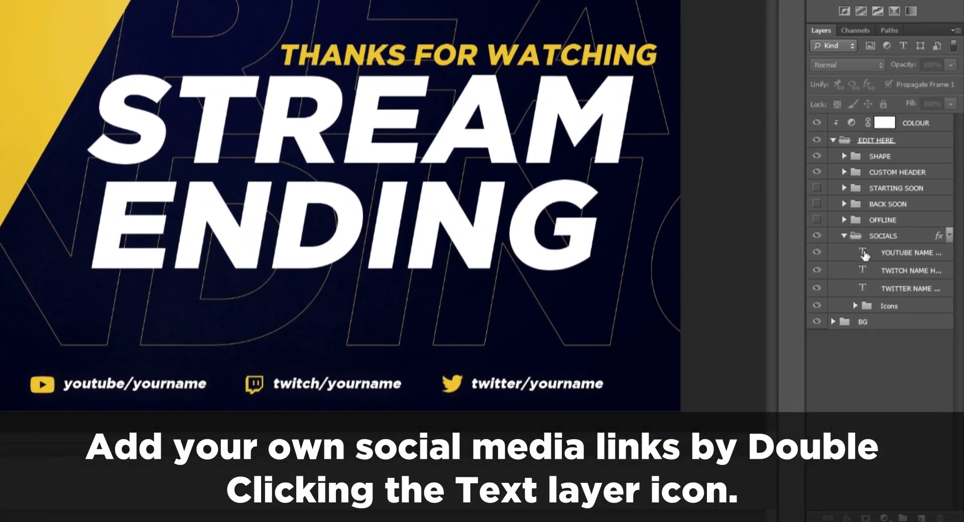
pyautogui.click(816, 253)
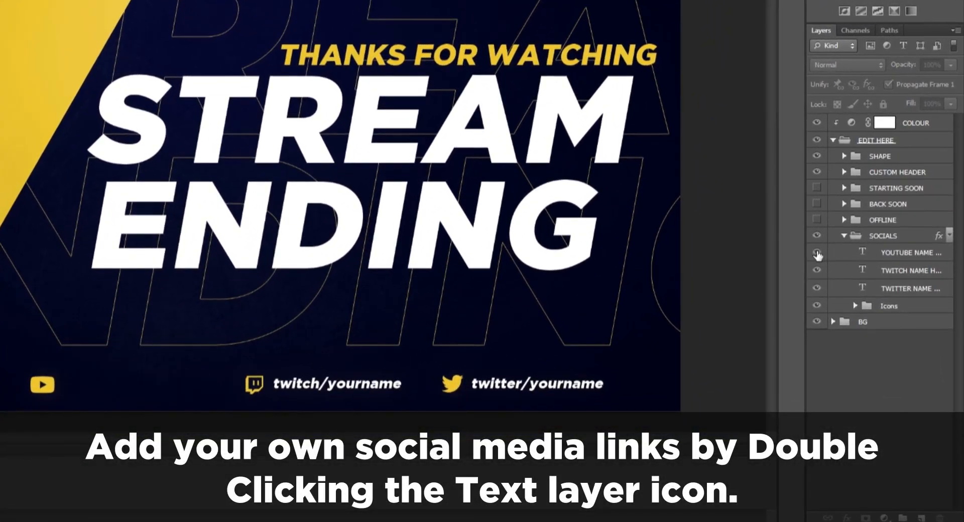
pyautogui.click(817, 253)
# Step: Change the YouTube link text to "youtube/dmdesigns" and collapse the SOCIALS group
pyautogui.doubleClick(862, 251)
pyautogui.click(184, 387)
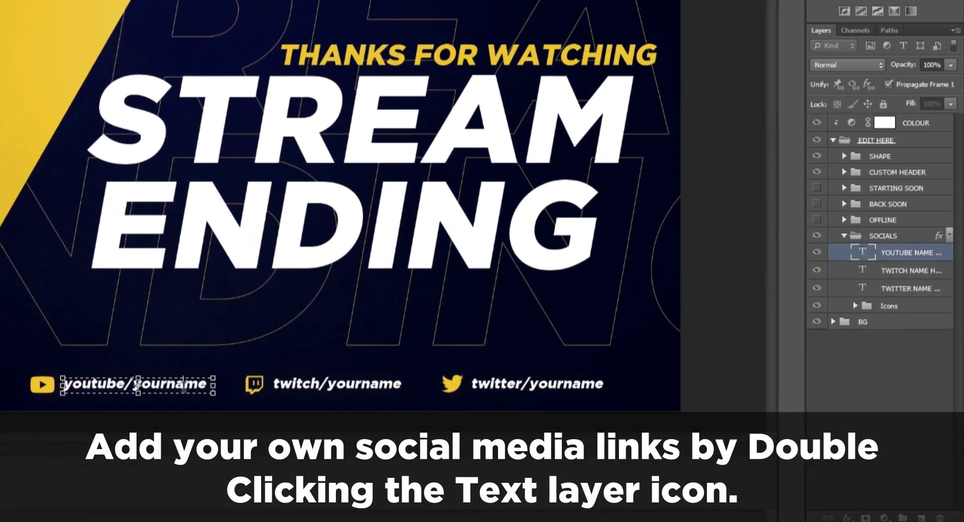
pyautogui.moveTo(136, 384); pyautogui.dragTo(218, 377)
pyautogui.write('@mdesigns')
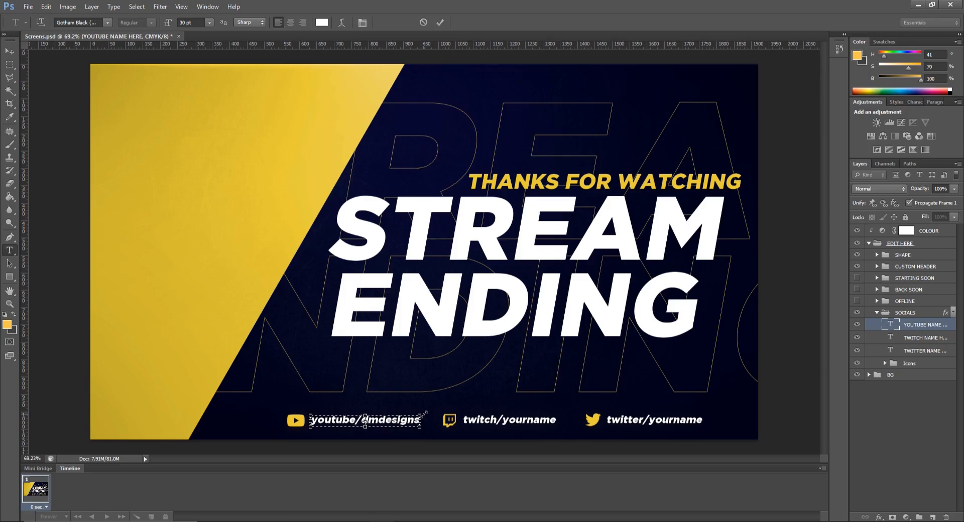
pyautogui.click(440, 22)
pyautogui.press('v')
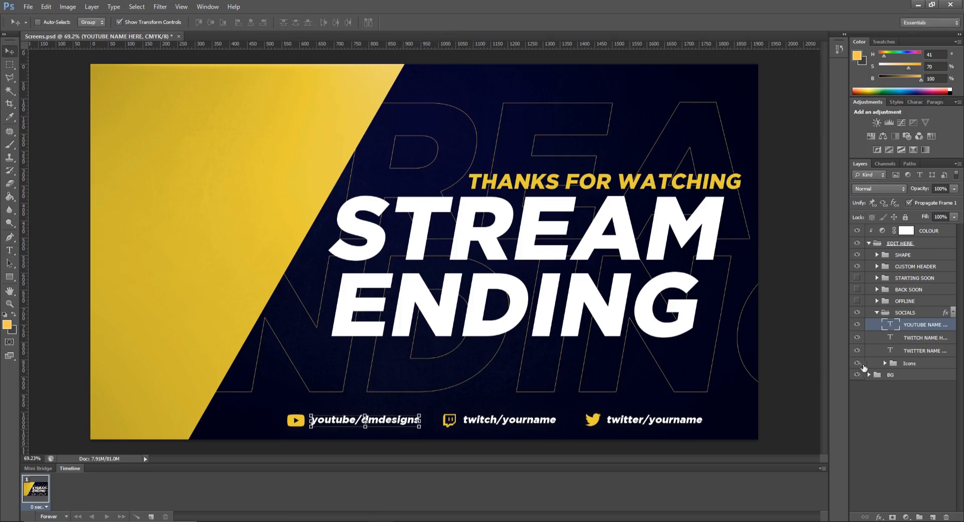
pyautogui.click(890, 404)
pyautogui.click(876, 313)
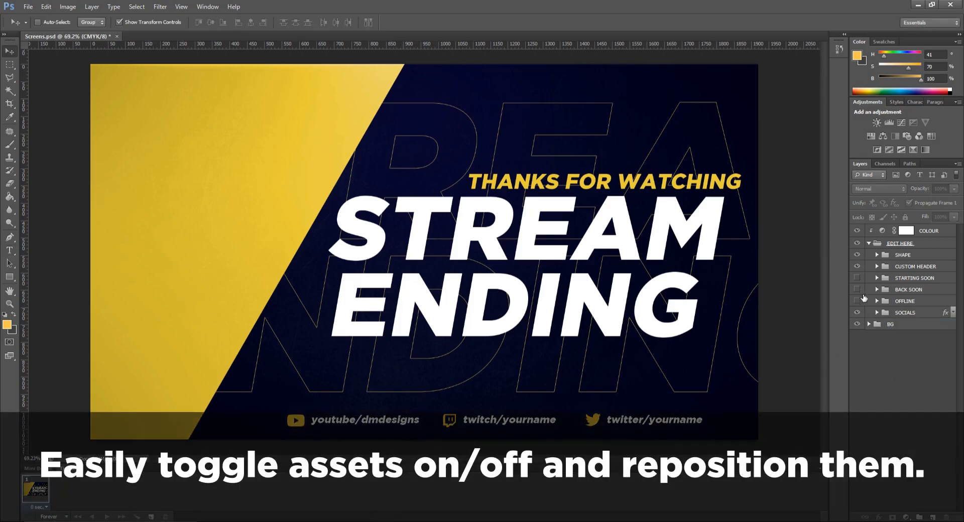
# Step: Hide the SHAPE group and move the whole EDIT HERE group about 326 px to the left
pyautogui.click(857, 256)
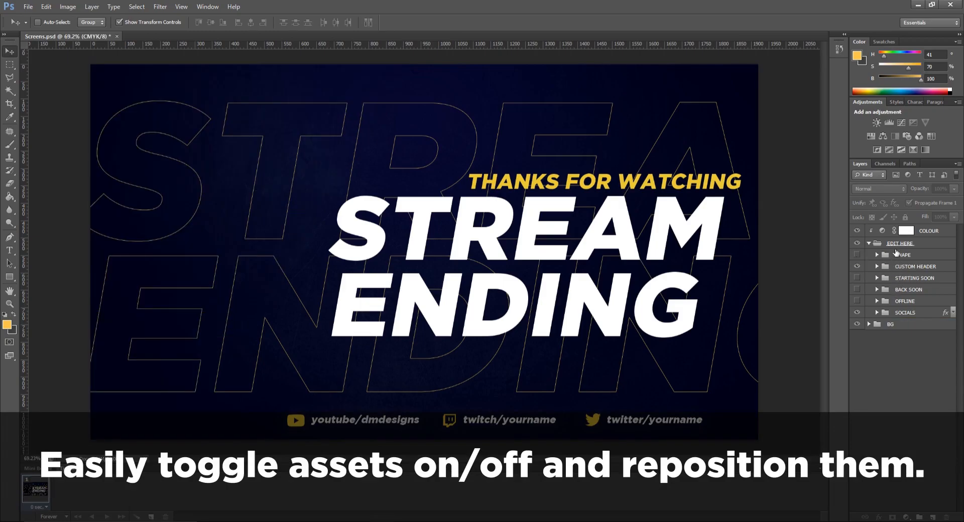
pyautogui.click(897, 244)
pyautogui.moveTo(586, 244); pyautogui.dragTo(498, 245)
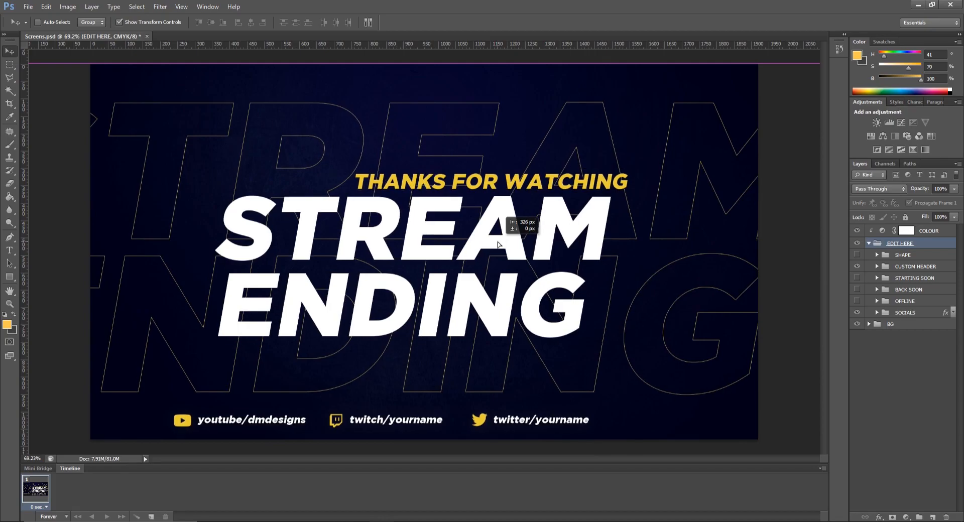
# Step: Move the SOCIALS group a short distance to the right along the lower edge of the canvas
pyautogui.click(900, 314)
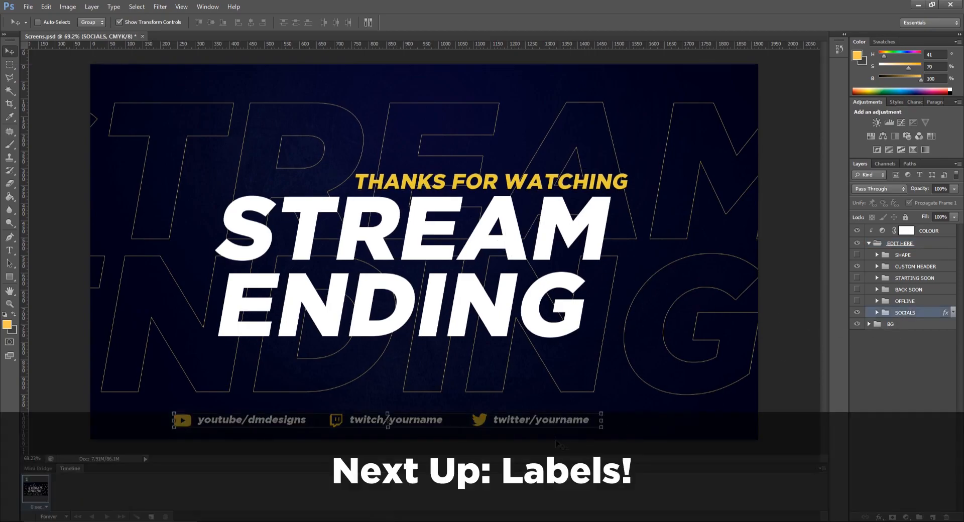
pyautogui.moveTo(547, 426); pyautogui.dragTo(590, 424)
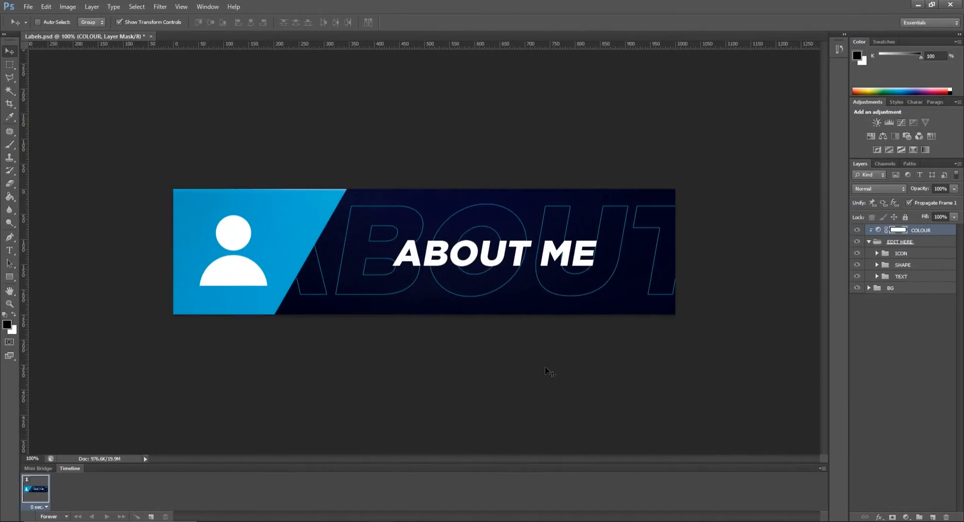
# Step: In Labels.psd, set the hue of the COLOUR adjustment layer to 45
pyautogui.doubleClick(879, 230)
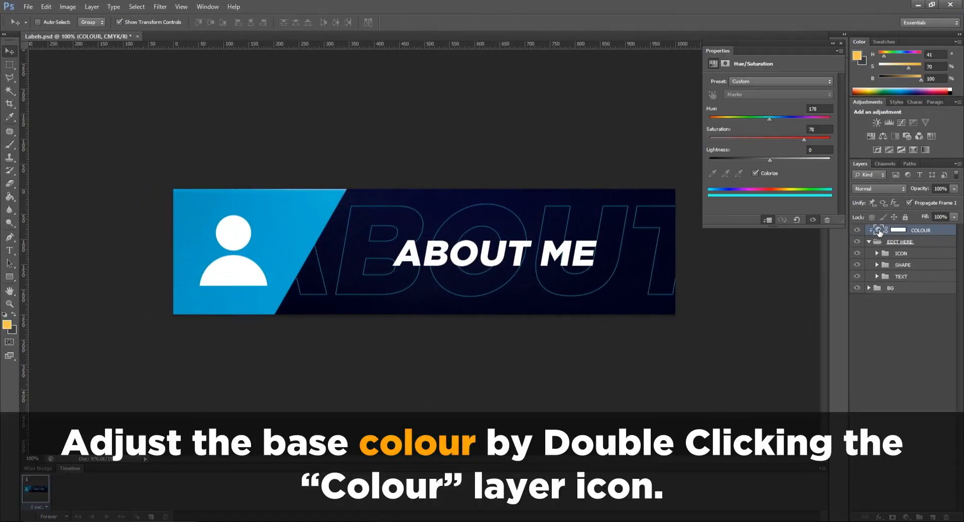
pyautogui.moveTo(770, 119); pyautogui.dragTo(724, 112)
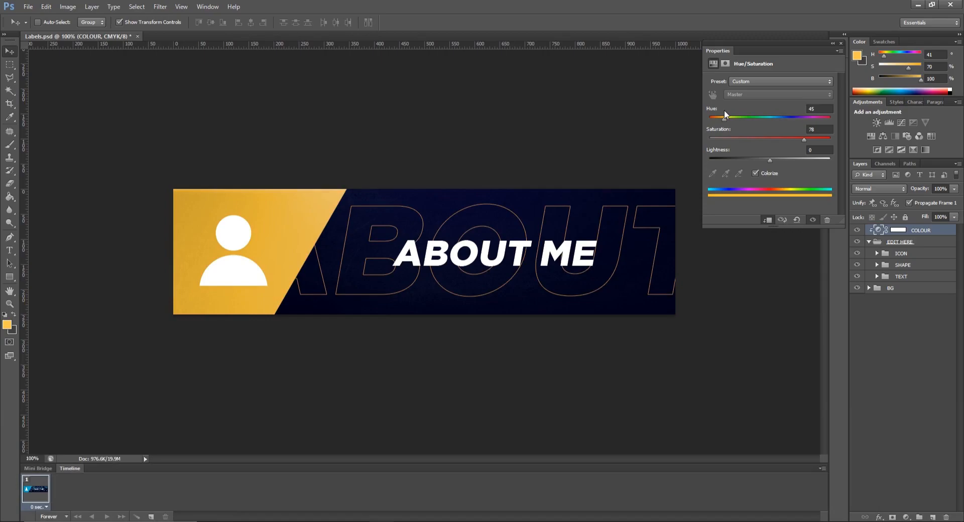
# Step: Switch the label's icon from ABOUT ME to CUSTOM ICON after previewing the Discord, Donations, Schedule and Twitter icons
pyautogui.click(840, 44)
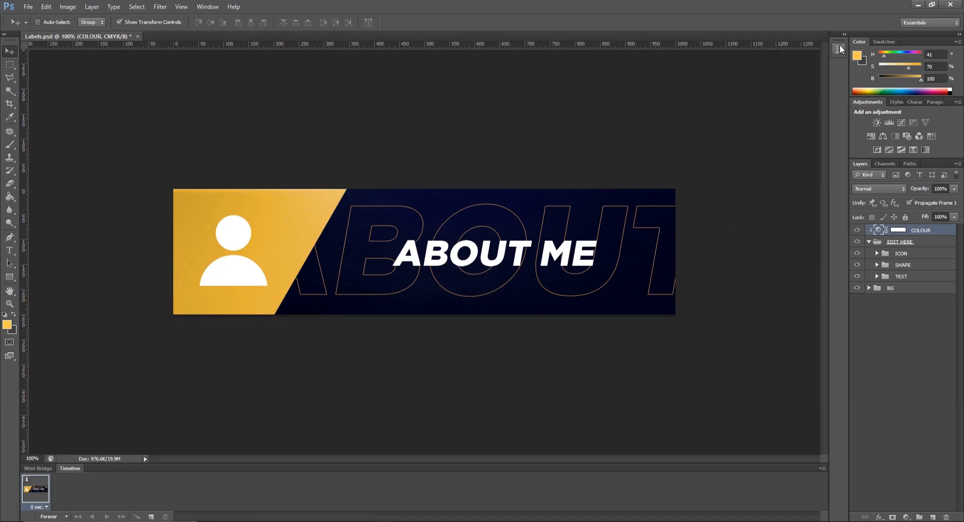
pyautogui.click(877, 254)
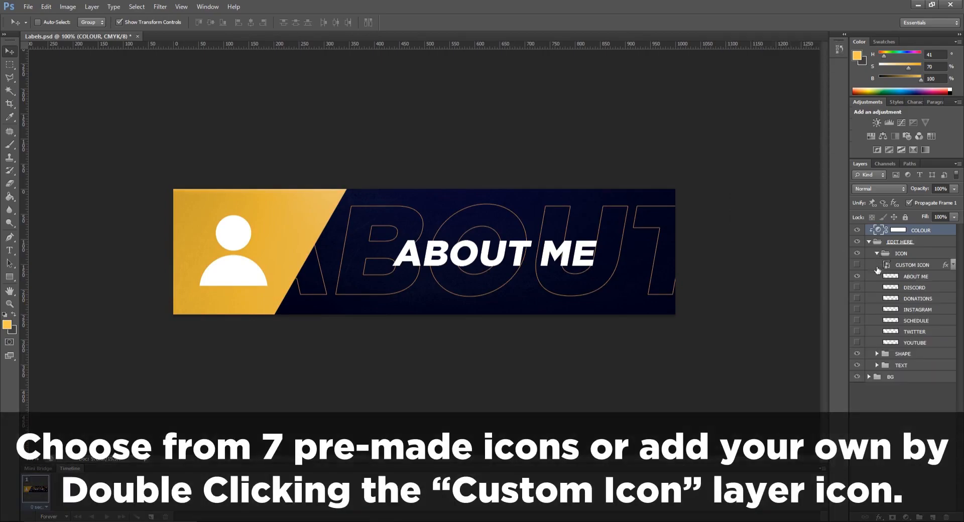
pyautogui.click(856, 277)
pyautogui.click(856, 288)
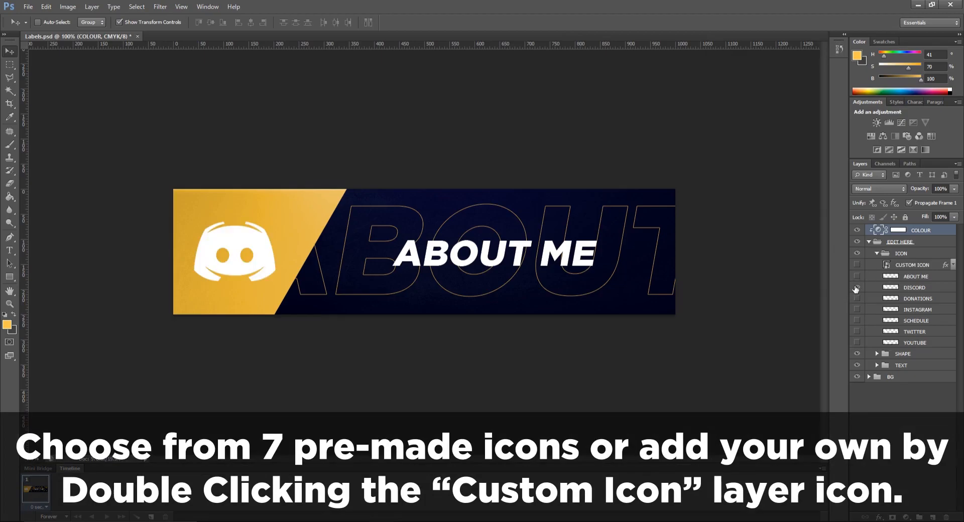
pyautogui.click(857, 288)
pyautogui.click(857, 299)
pyautogui.click(857, 298)
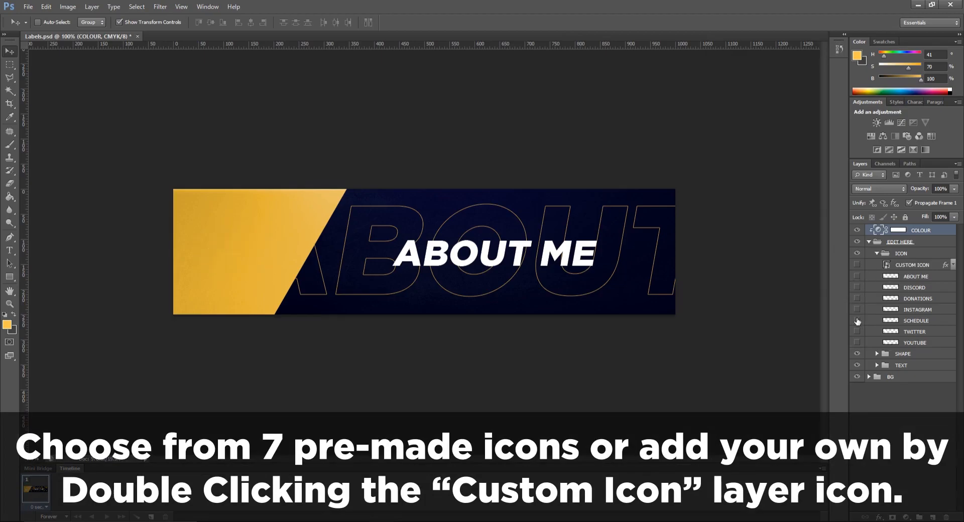
pyautogui.click(857, 321)
pyautogui.click(857, 321)
pyautogui.click(857, 332)
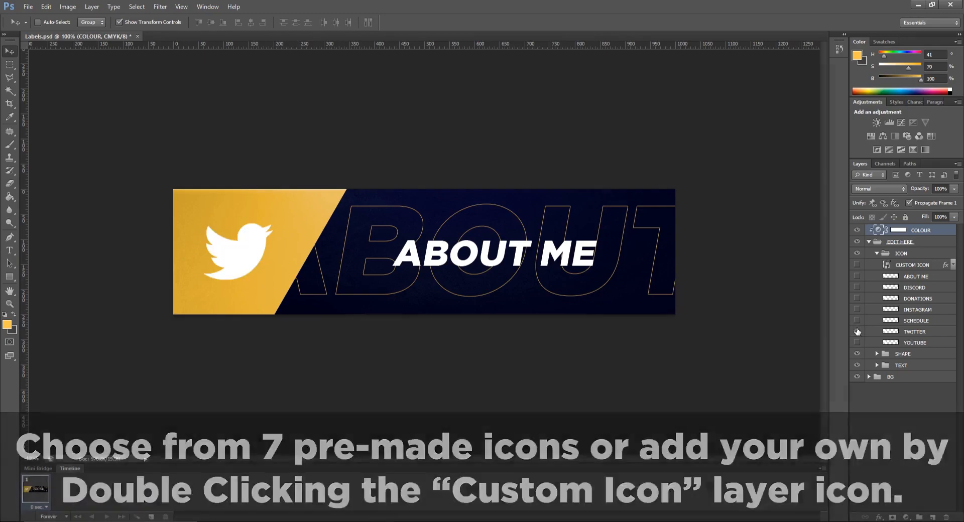
pyautogui.click(857, 332)
pyautogui.click(857, 265)
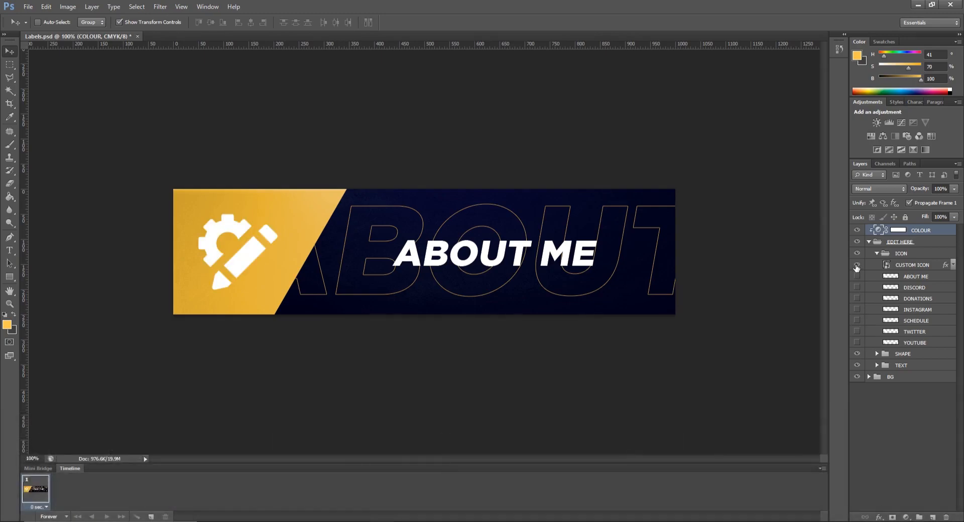
# Step: Open the contents of the CUSTOM ICON smart object and hide its Place Holder layer
pyautogui.doubleClick(886, 265)
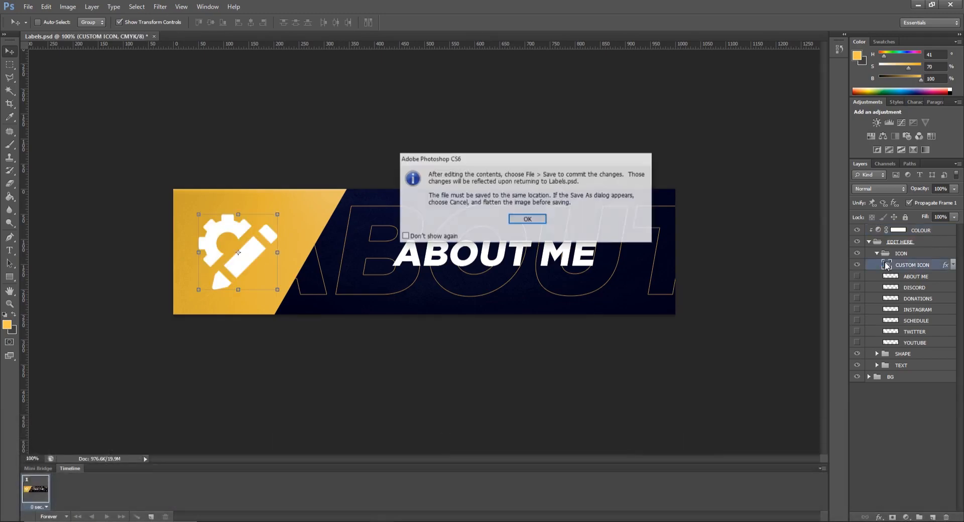
pyautogui.click(554, 224)
pyautogui.scroll(5, 415, 271)
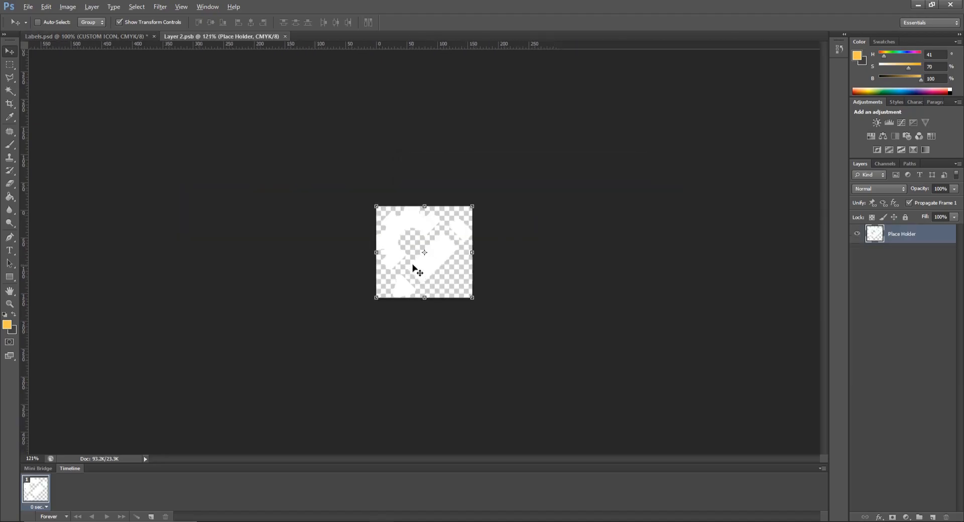
pyautogui.scroll(2, 381, 266)
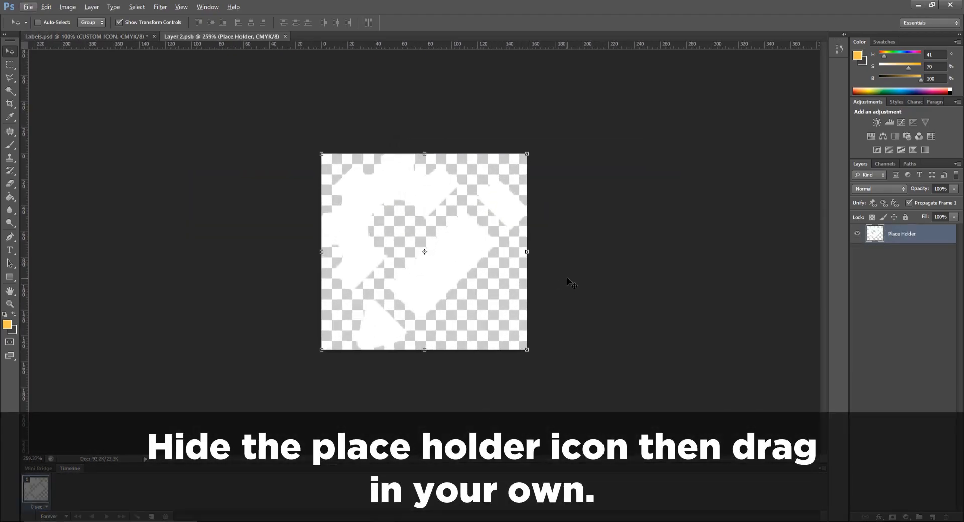
pyautogui.click(857, 234)
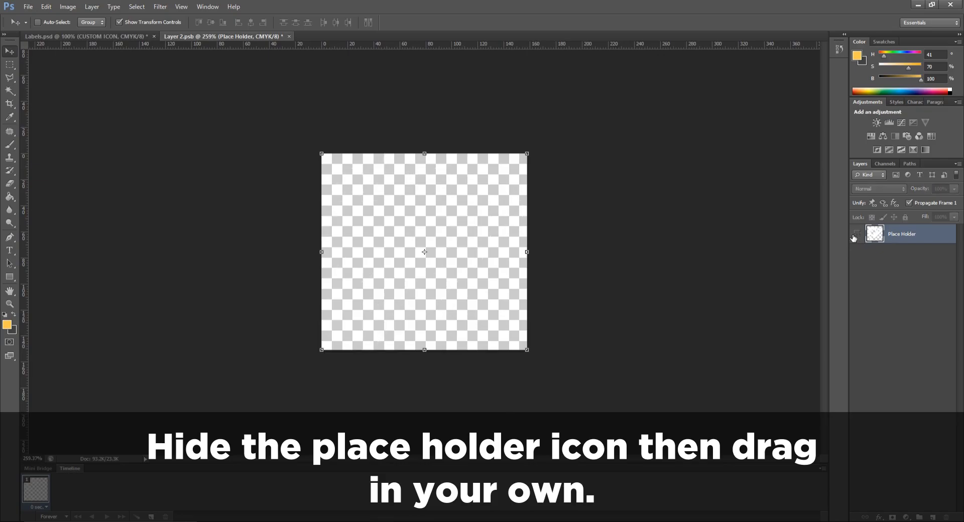
# Step: Place the 014-snapchat icon scaled to about 163 × 163 px, save the smart object, and return to Labels.psd
pyautogui.moveTo(38, 418); pyautogui.dragTo(397, 337)
pyautogui.moveTo(522, 155); pyautogui.dragTo(532, 149)
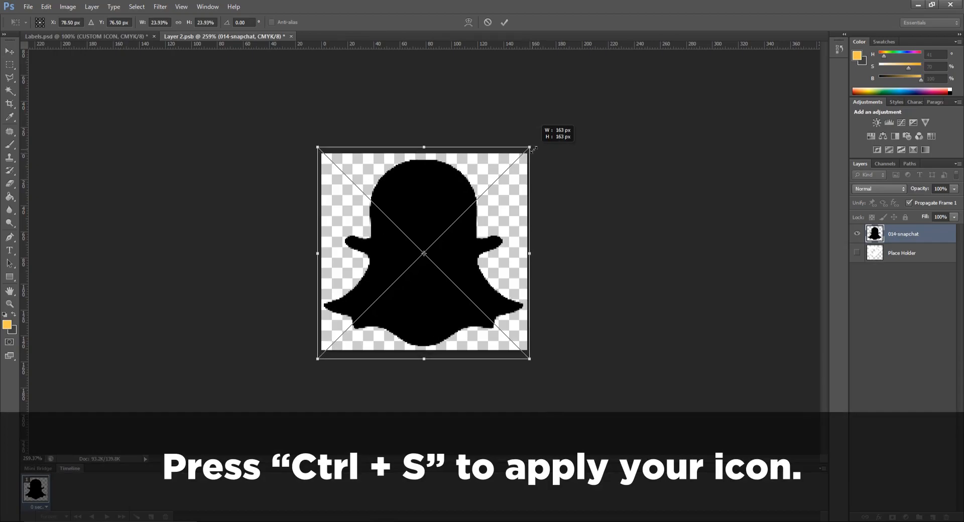
pyautogui.click(505, 22)
pyautogui.hotkey('ctrl', 's')
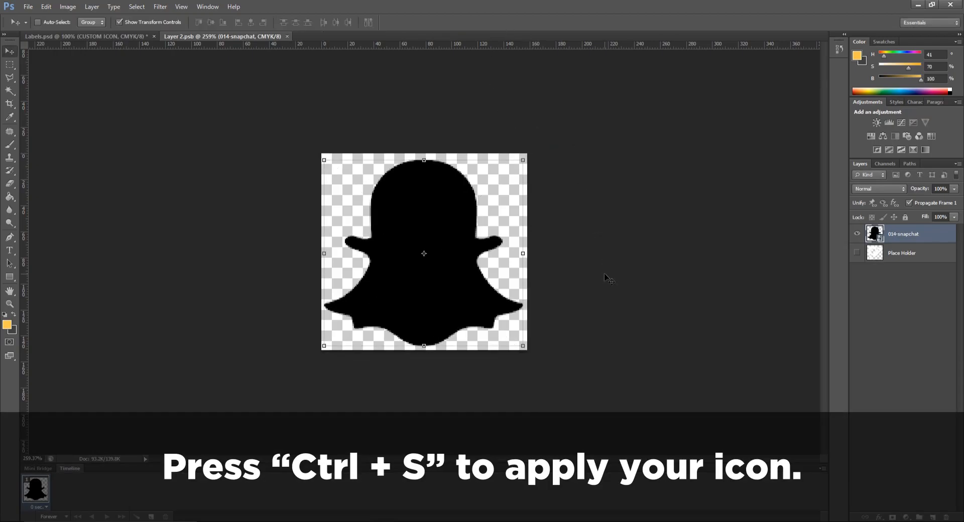
pyautogui.click(125, 36)
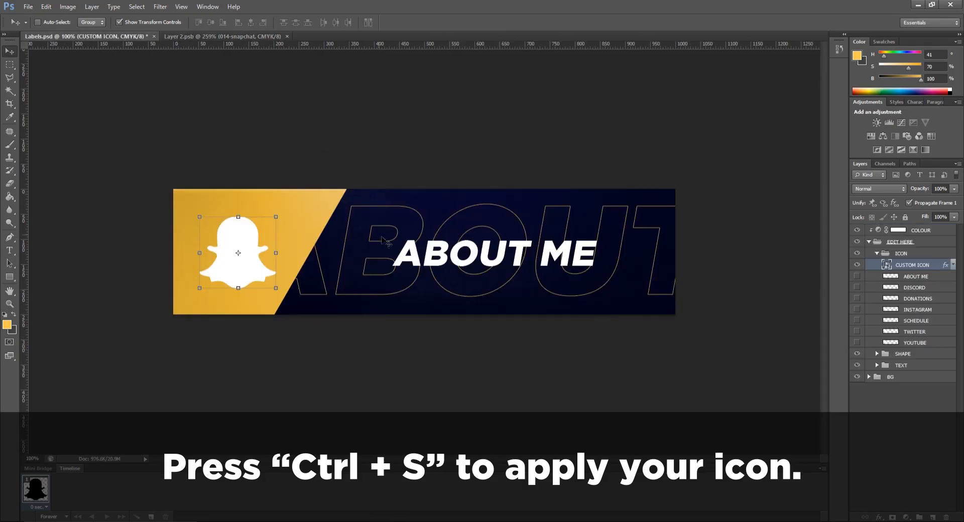
# Step: In the TEXT group, replace the ABOUT ME title with YOUR TEXT HERE after previewing the Discord, Instagram and Twitter titles
pyautogui.click(876, 254)
pyautogui.click(876, 276)
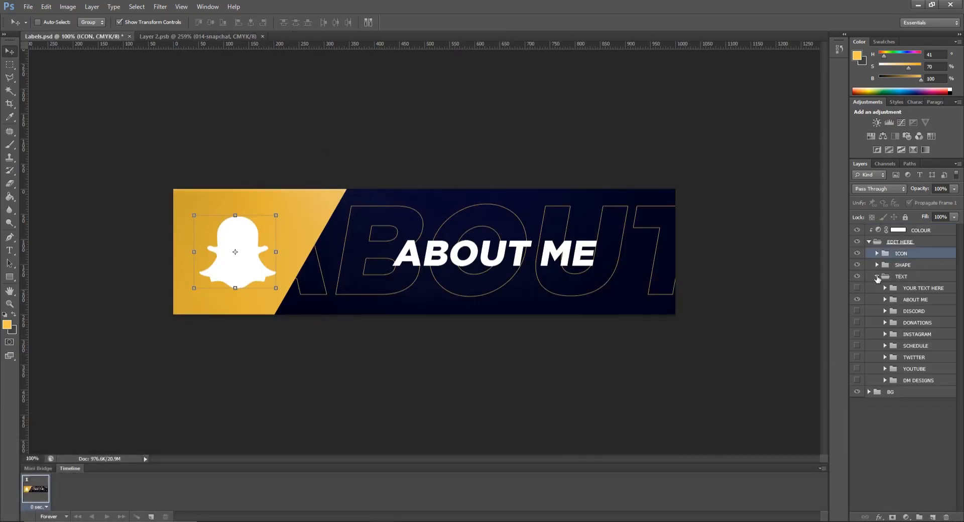
pyautogui.click(857, 300)
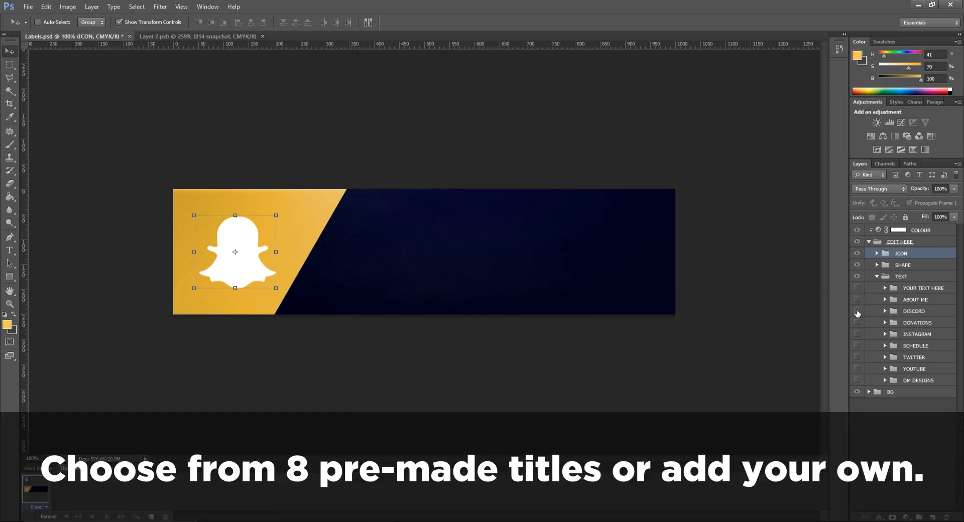
pyautogui.click(857, 311)
pyautogui.click(856, 311)
pyautogui.click(857, 334)
pyautogui.click(857, 334)
pyautogui.click(857, 357)
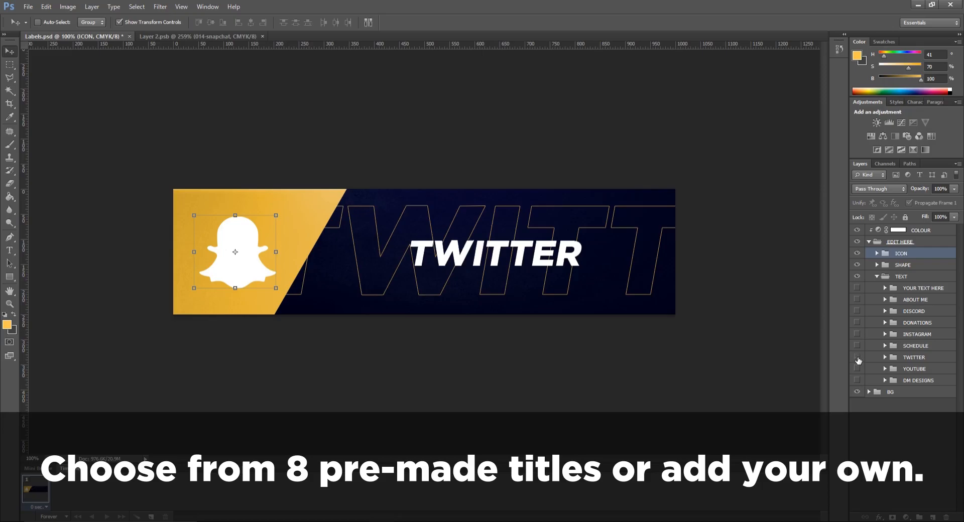
pyautogui.click(858, 358)
pyautogui.click(857, 289)
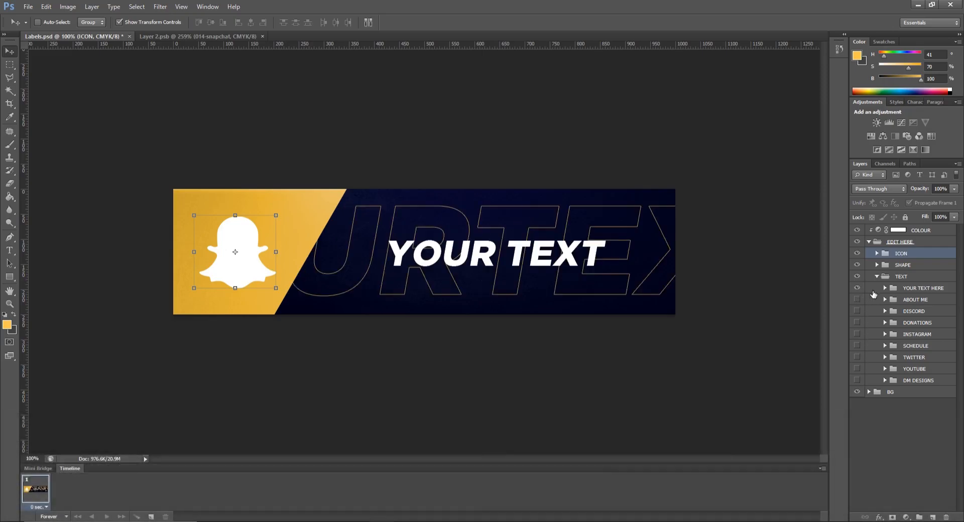
# Step: Change the primary text in the YOUR TEXT HERE group to "SNAPCHAT"
pyautogui.click(885, 288)
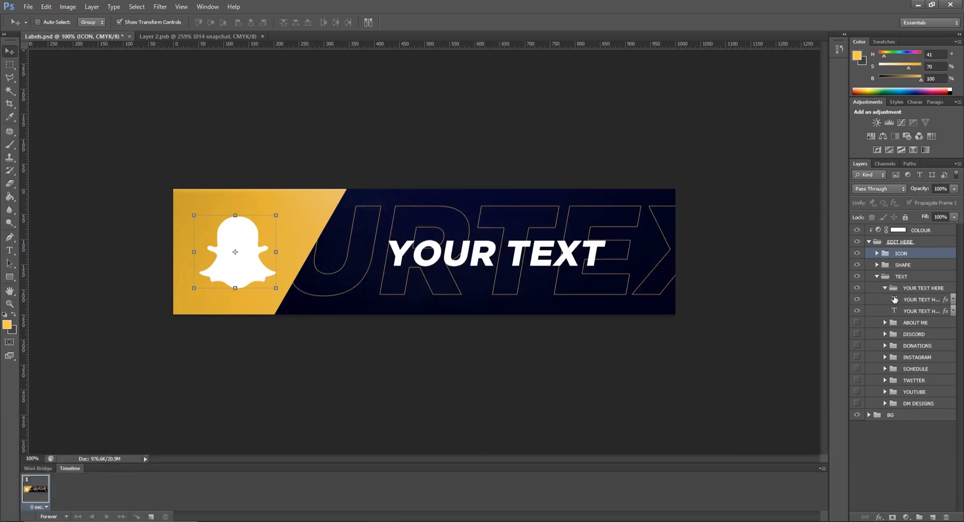
pyautogui.doubleClick(894, 299)
pyautogui.write('S')
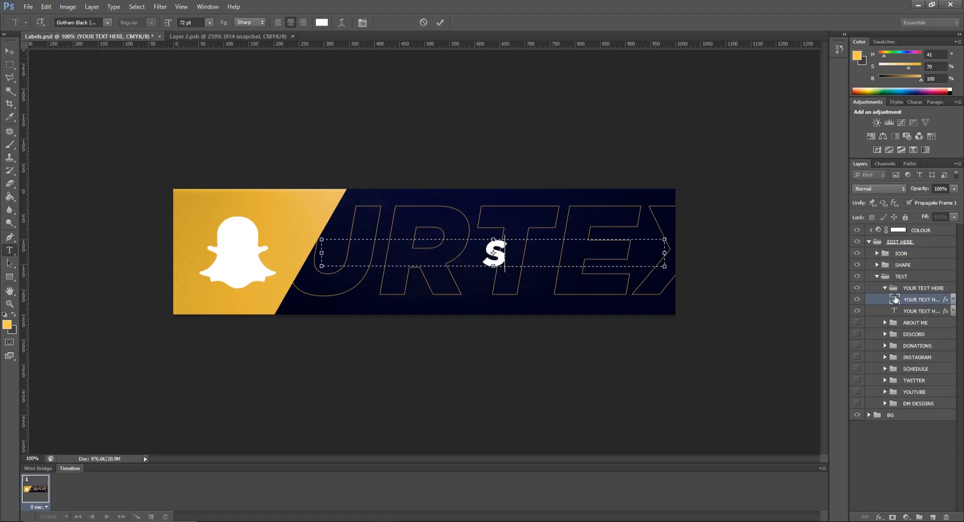
pyautogui.write('NAPCHAT')
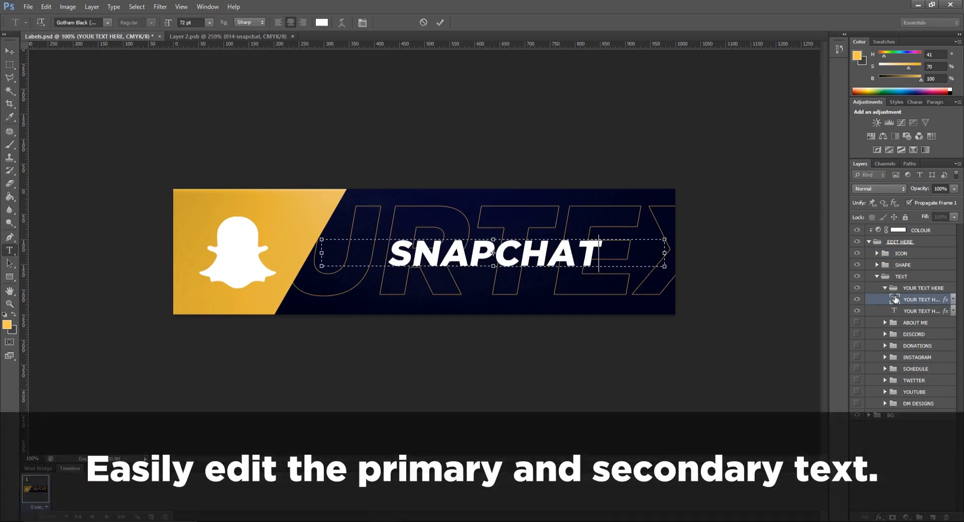
# Step: Change the large outline text behind the title to "SNAPCHAT"
pyautogui.doubleClick(898, 311)
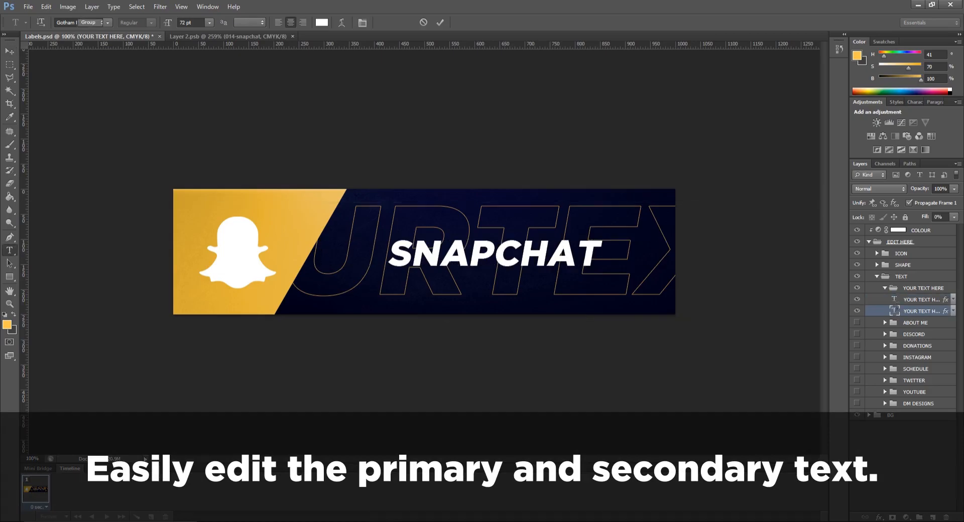
pyautogui.write('SNA')
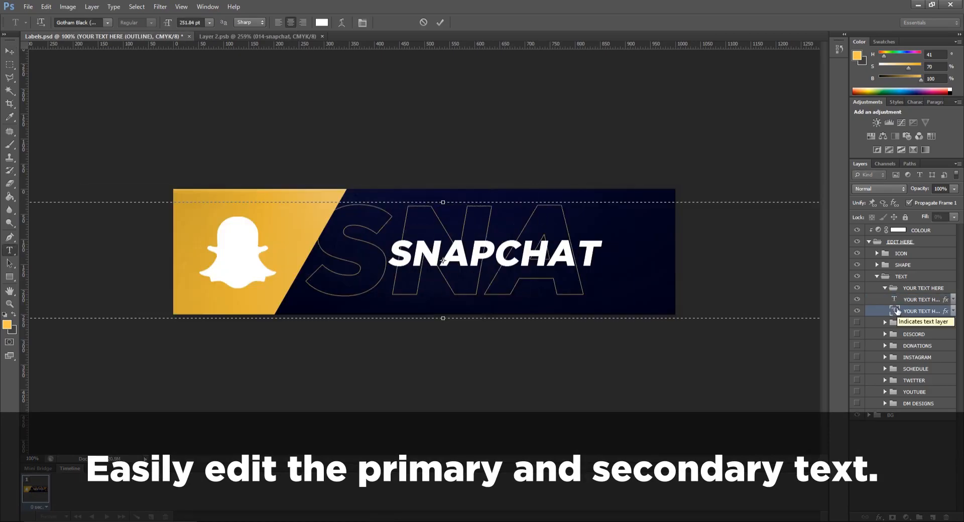
pyautogui.write('PCHAT')
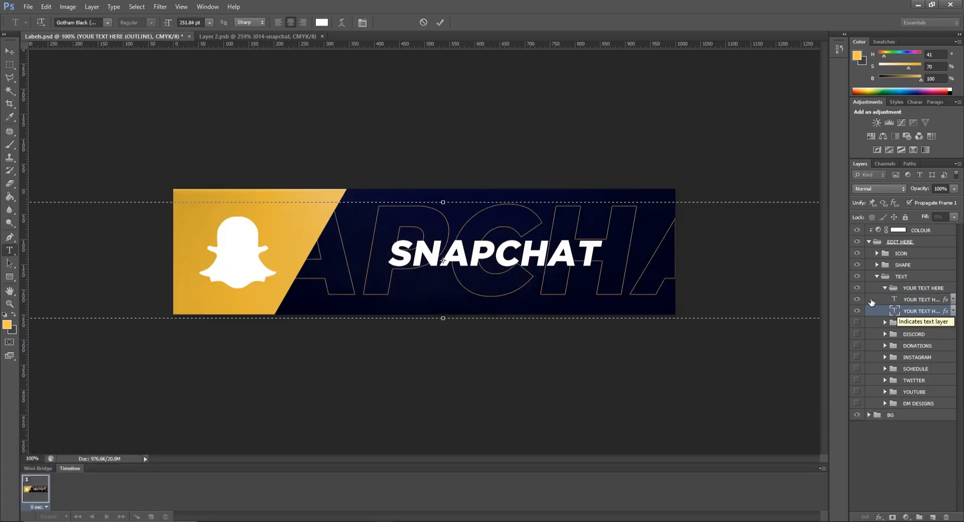
pyautogui.click(440, 23)
# Step: Move the outline text about 265 px to the left and collapse the YOUR TEXT HERE and TEXT groups
pyautogui.press('v')
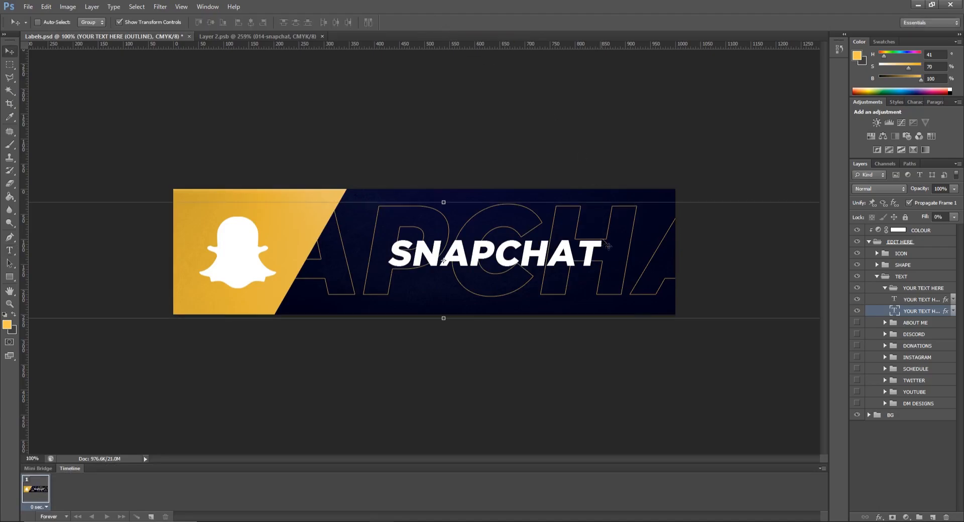
pyautogui.moveTo(547, 289); pyautogui.dragTo(413, 286)
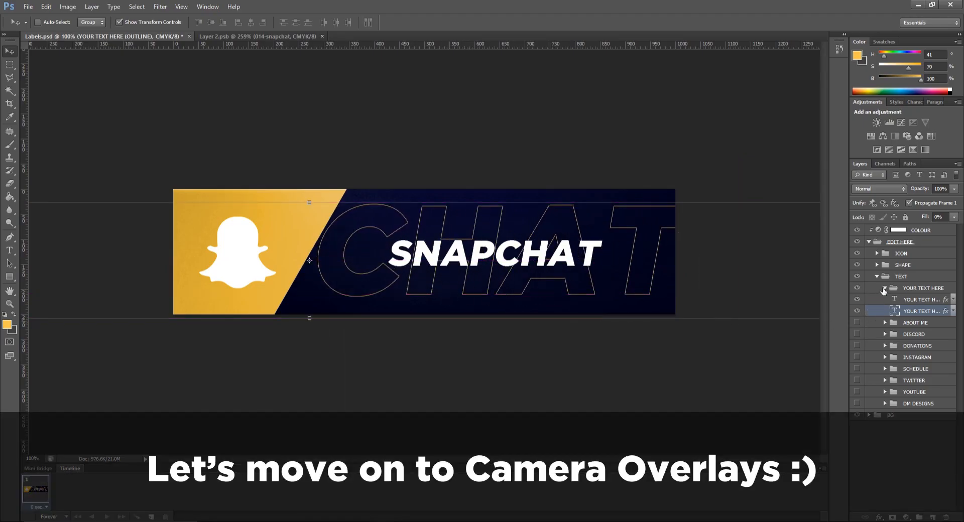
pyautogui.click(884, 289)
pyautogui.click(877, 277)
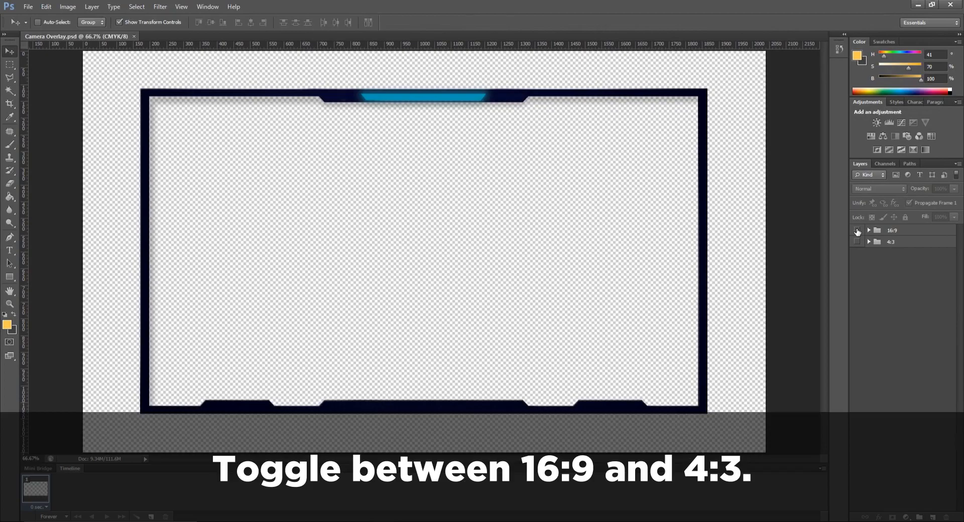
# Step: In Camera Overlay.psd, preview the 4:3 frame in place of the 16:9 frame, and switch back to 16:9
pyautogui.click(857, 230)
pyautogui.click(856, 242)
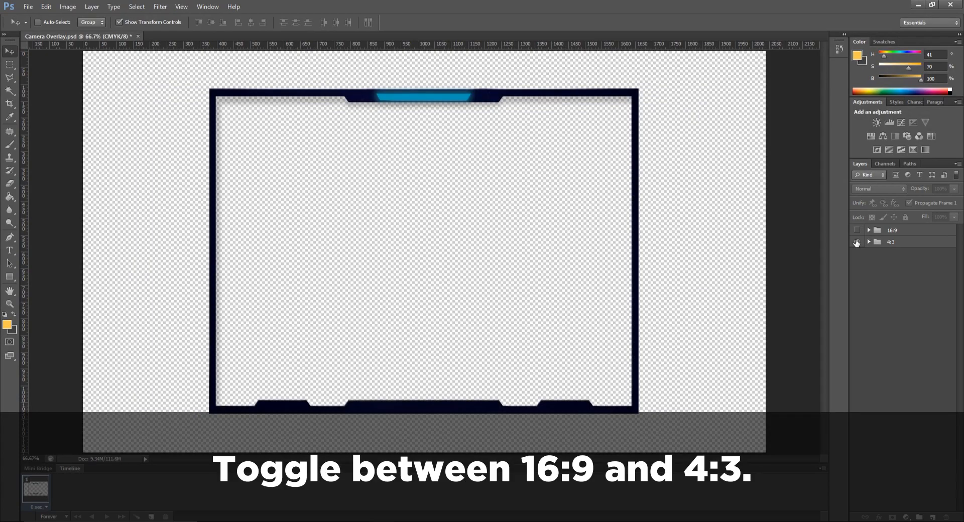
pyautogui.click(856, 242)
pyautogui.click(857, 230)
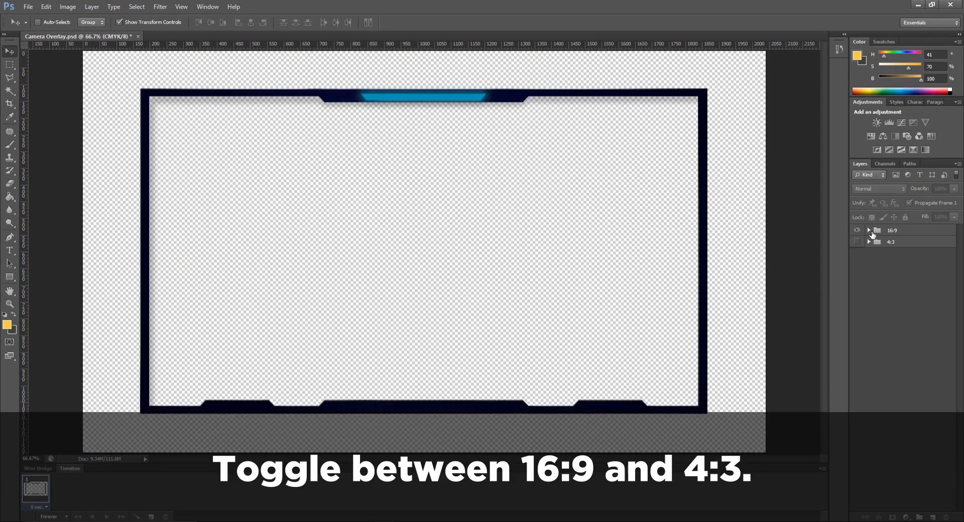
# Step: Set the hue of the COLOUR adjustment layer in the 16:9 group to 92
pyautogui.click(869, 230)
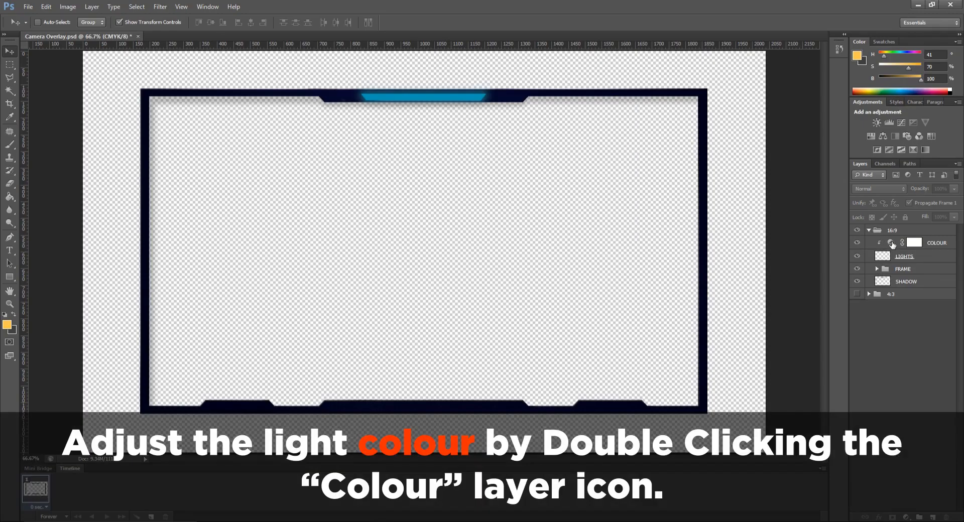
pyautogui.doubleClick(889, 242)
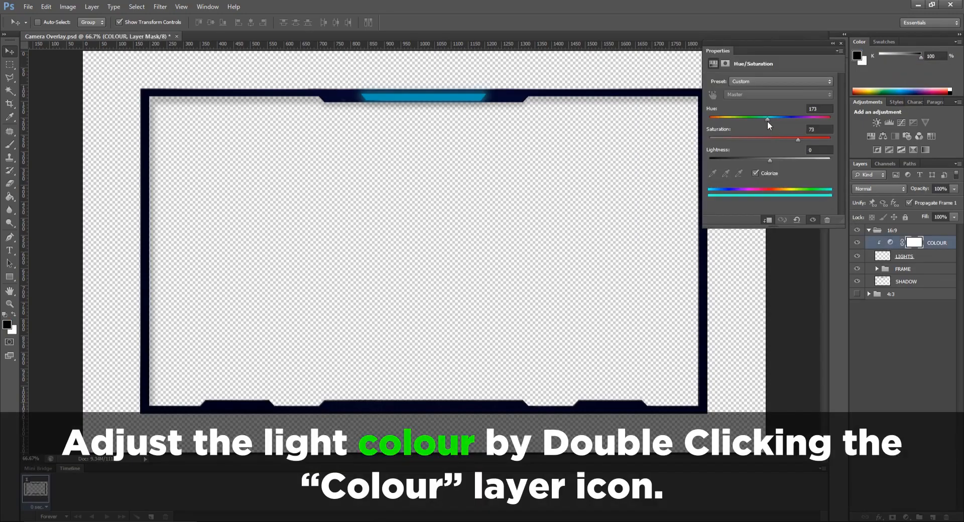
pyautogui.moveTo(772, 121); pyautogui.dragTo(740, 123)
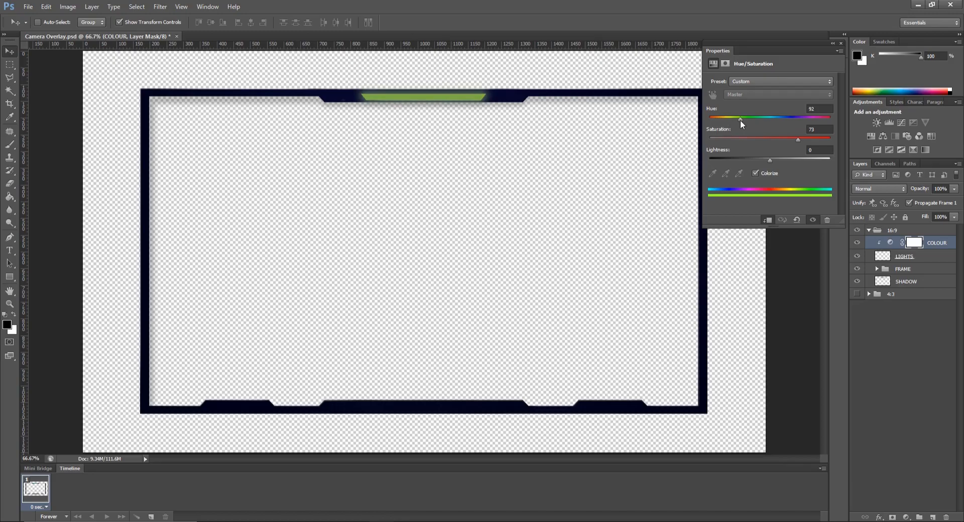
pyautogui.click(840, 43)
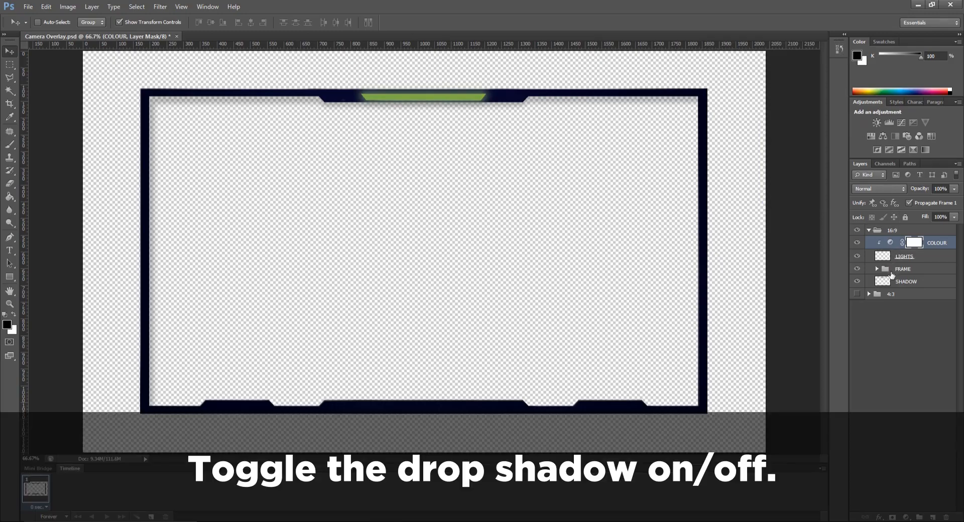
# Step: Preview the 16:9 camera frame with and without its SHADOW layer, leaving the shadow on
pyautogui.click(857, 281)
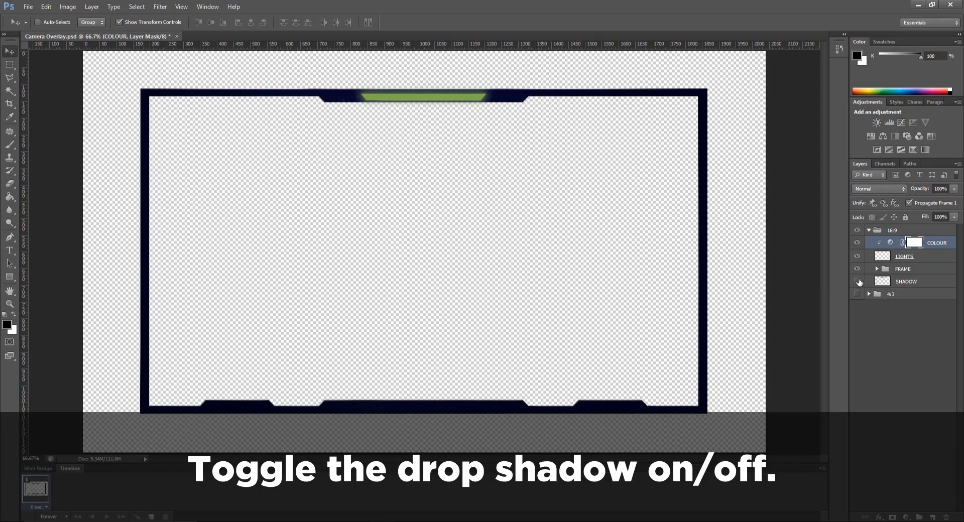
pyautogui.click(857, 282)
pyautogui.click(857, 282)
pyautogui.click(857, 281)
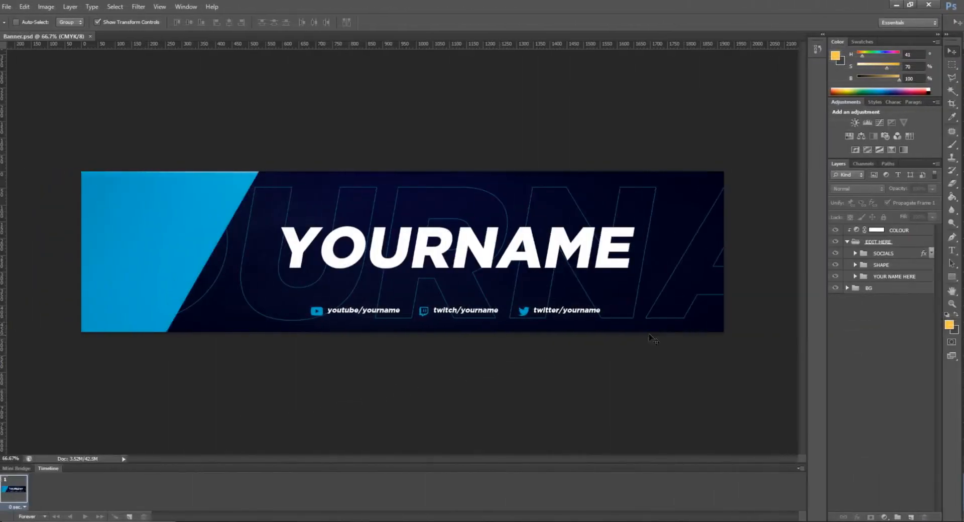
# Step: In Banner.psd, set the hue of the COLOUR adjustment layer to 241
pyautogui.doubleClick(852, 230)
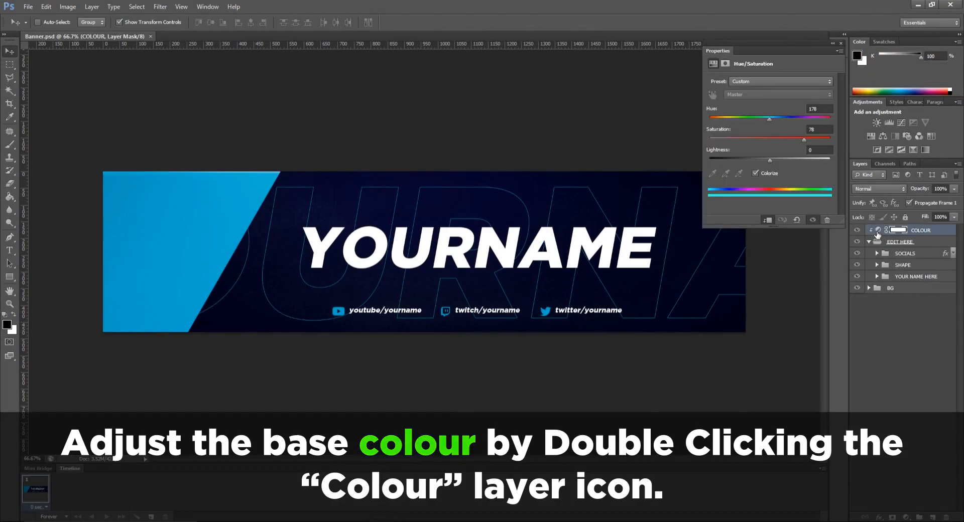
pyautogui.moveTo(771, 119); pyautogui.dragTo(790, 116)
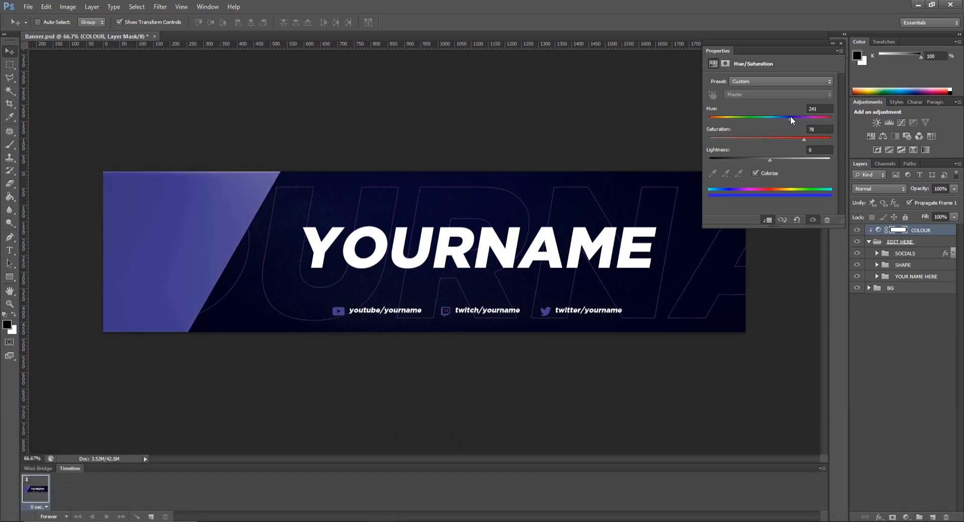
pyautogui.click(841, 44)
# Step: Preview the banner without the SOCIALS group and without each of its YouTube, Twitch and Twitter text layers, restoring each one
pyautogui.click(856, 254)
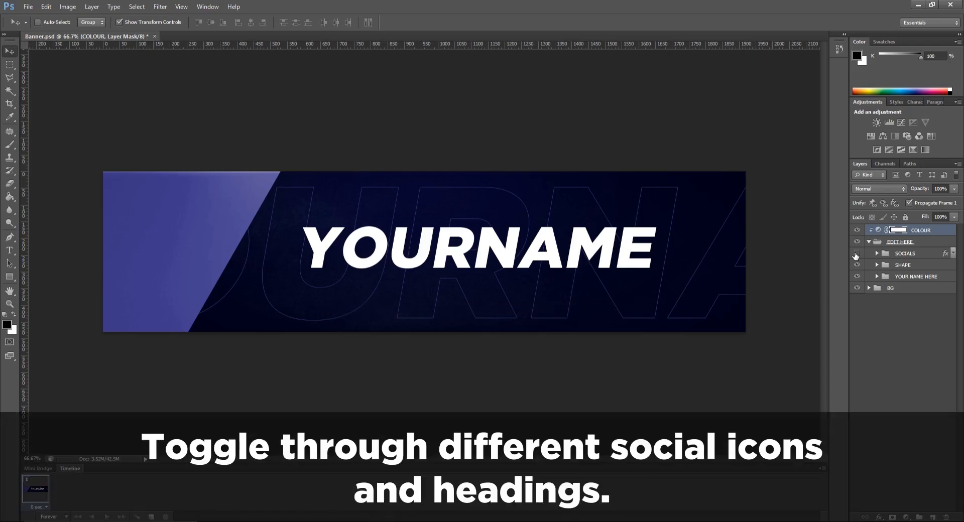
pyautogui.click(856, 254)
pyautogui.click(876, 253)
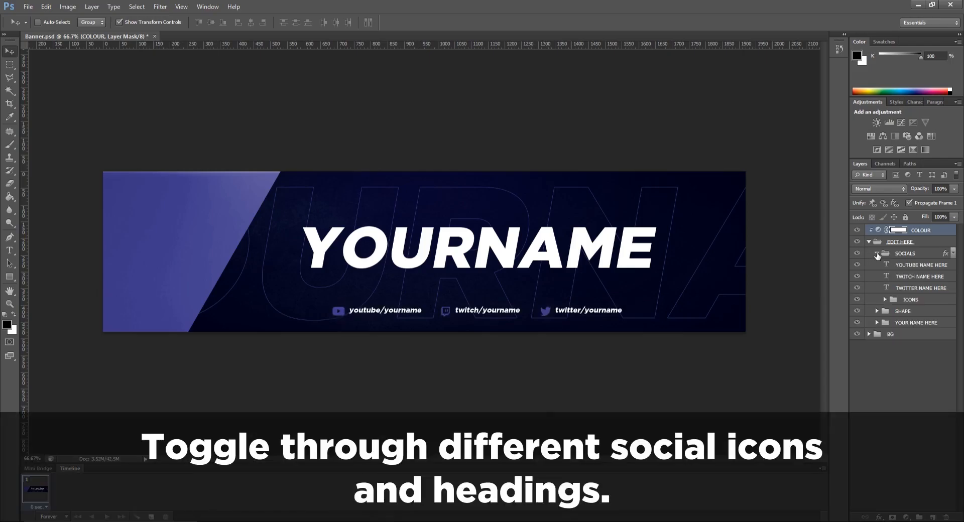
pyautogui.click(857, 265)
pyautogui.click(856, 265)
pyautogui.click(857, 277)
pyautogui.click(857, 277)
pyautogui.click(857, 288)
pyautogui.click(857, 288)
# Step: Expand the ICONS group, preview the banner with each social icon hidden and shown again, and collapse the group
pyautogui.click(884, 301)
pyautogui.click(857, 311)
pyautogui.click(856, 311)
pyautogui.click(857, 322)
pyautogui.click(857, 322)
pyautogui.click(857, 333)
pyautogui.click(856, 333)
pyautogui.click(885, 299)
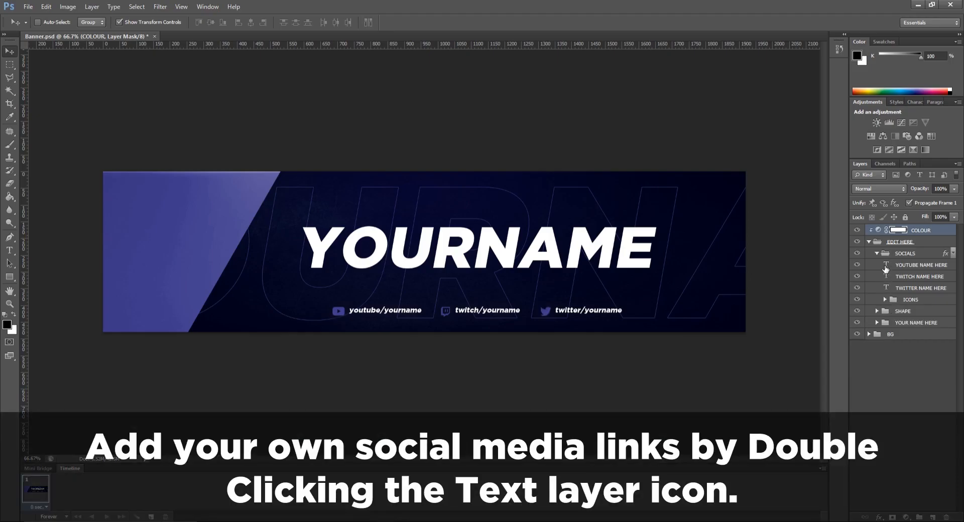
# Step: Change the YouTube link text to youtube/dmdesigns and collapse the SOCIALS group
pyautogui.doubleClick(885, 266)
pyautogui.click(386, 310)
pyautogui.moveTo(386, 310); pyautogui.dragTo(420, 311)
pyautogui.write('ama')
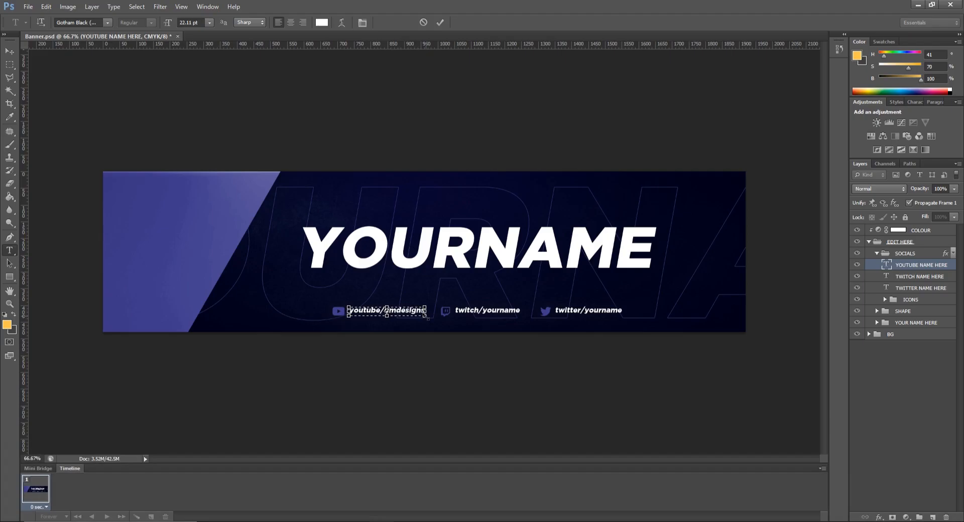
pyautogui.click(436, 23)
pyautogui.press('v')
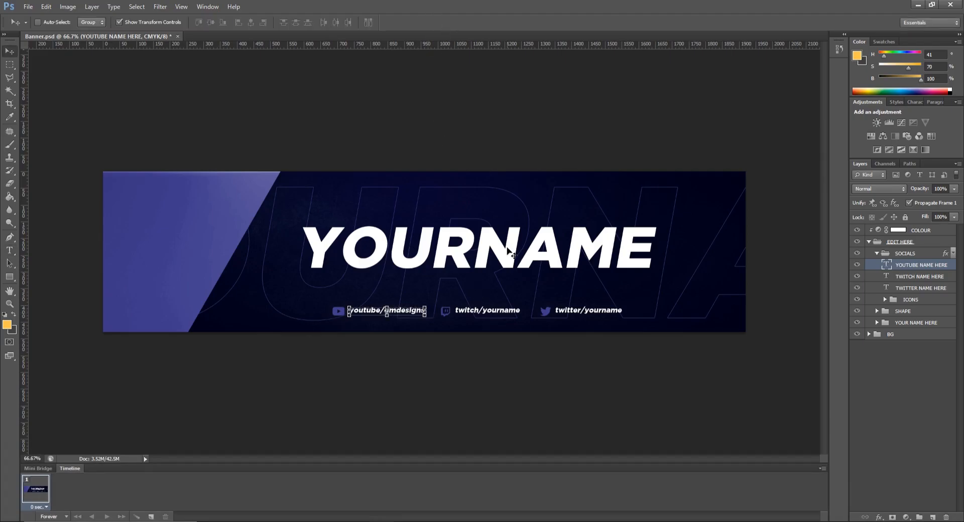
pyautogui.click(866, 382)
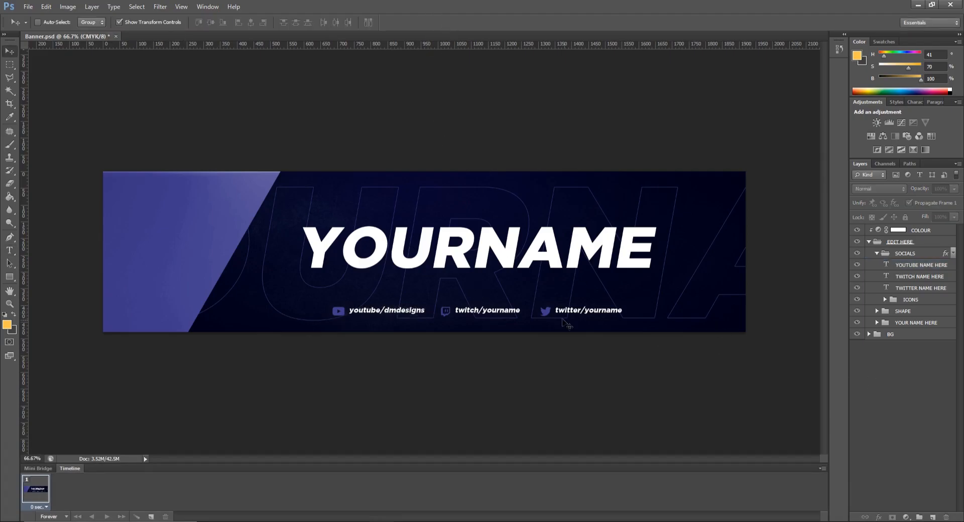
pyautogui.click(876, 254)
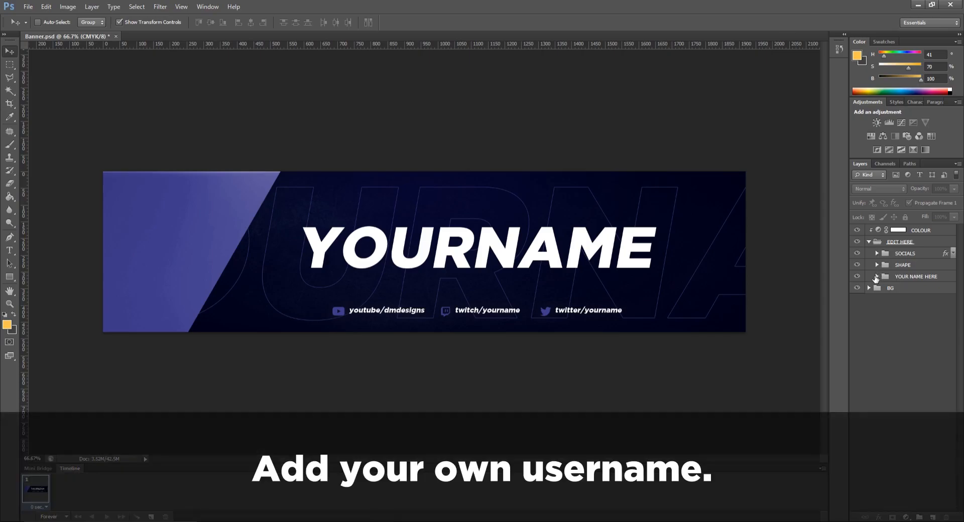
# Step: Replace the YOURNAME headline text in the YOUR NAME HERE group with DMDESIGNS
pyautogui.click(876, 277)
pyautogui.doubleClick(886, 288)
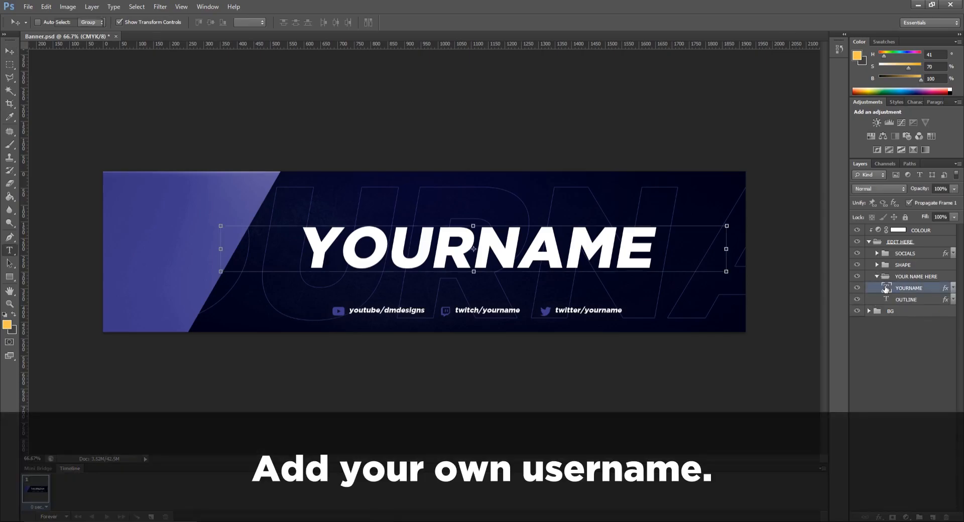
pyautogui.write('DMDESIGNS')
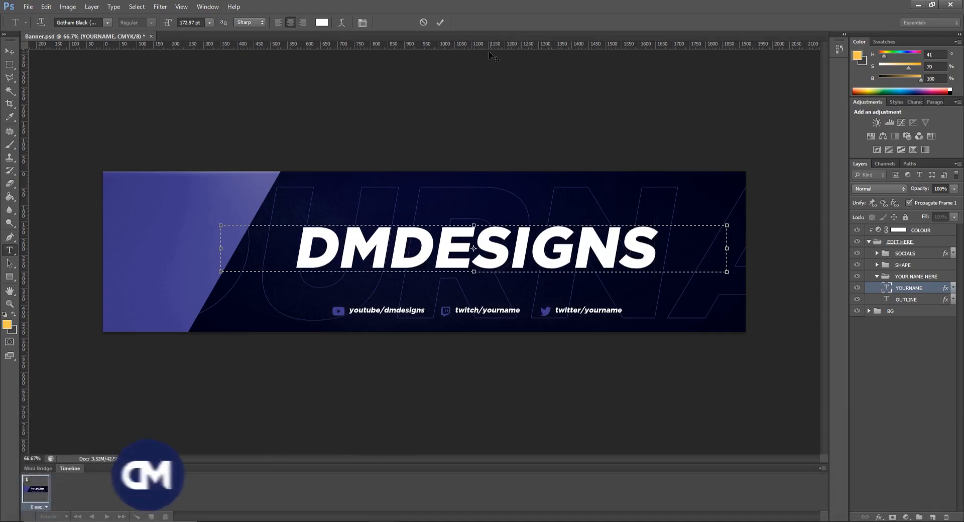
pyautogui.click(439, 22)
pyautogui.press('v')
# Step: Replace the large background OUTLINE text with DMDESIGNS and collapse the YOUR NAME HERE group
pyautogui.doubleClick(886, 299)
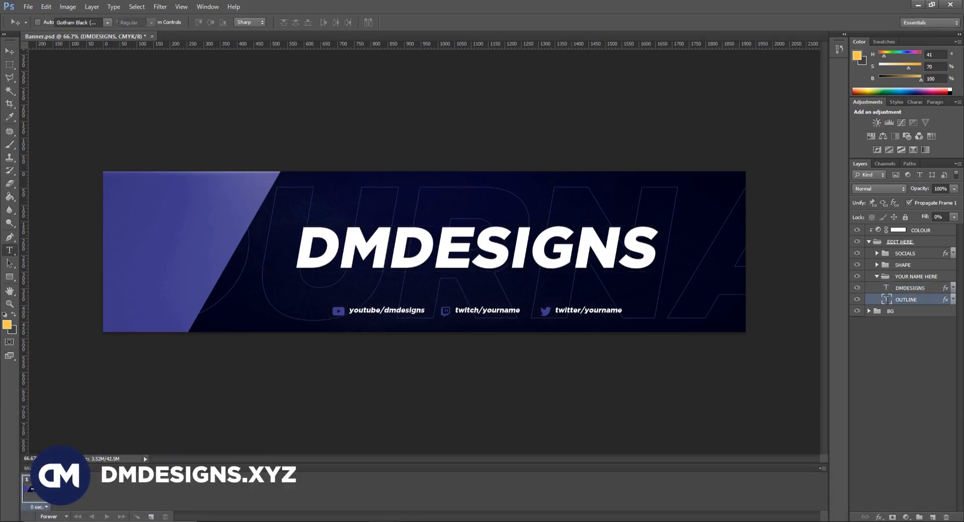
pyautogui.write('DMD')
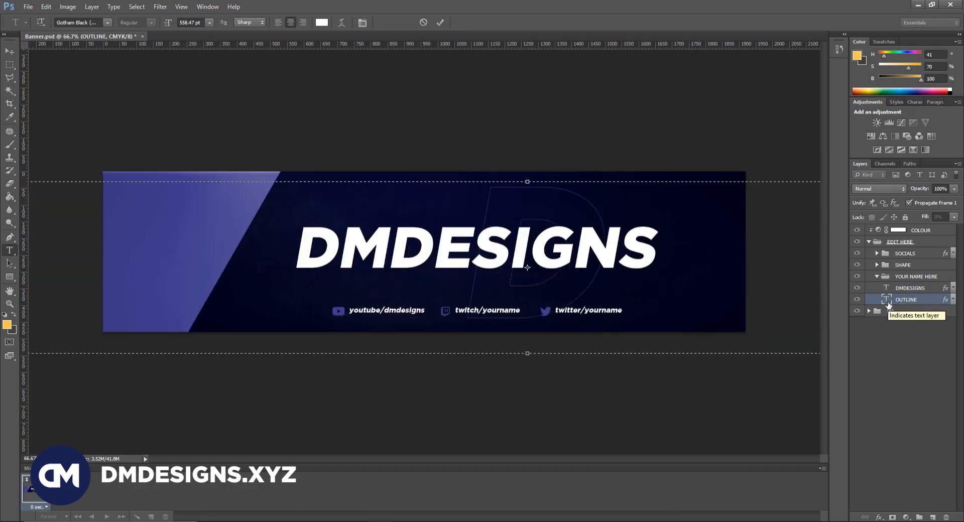
pyautogui.write('ESIGN')
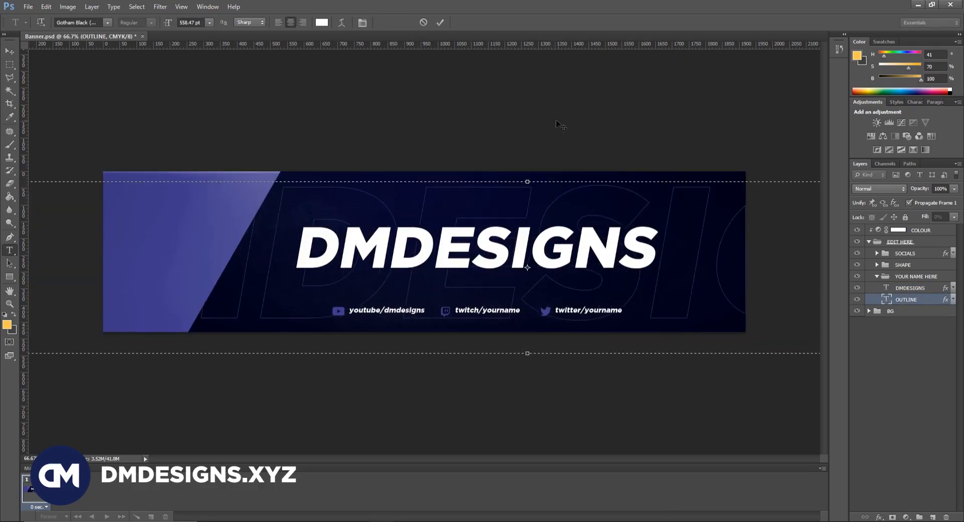
pyautogui.click(436, 23)
pyautogui.press('v')
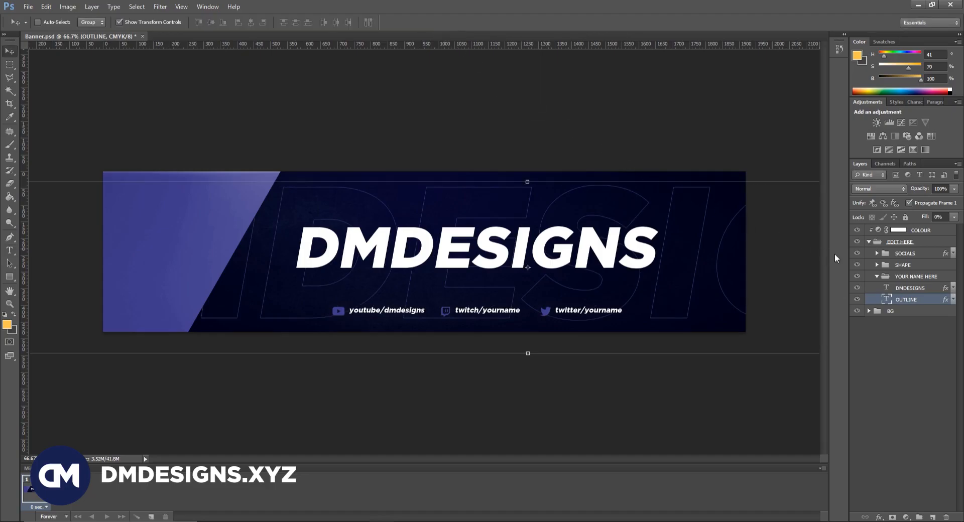
pyautogui.click(876, 276)
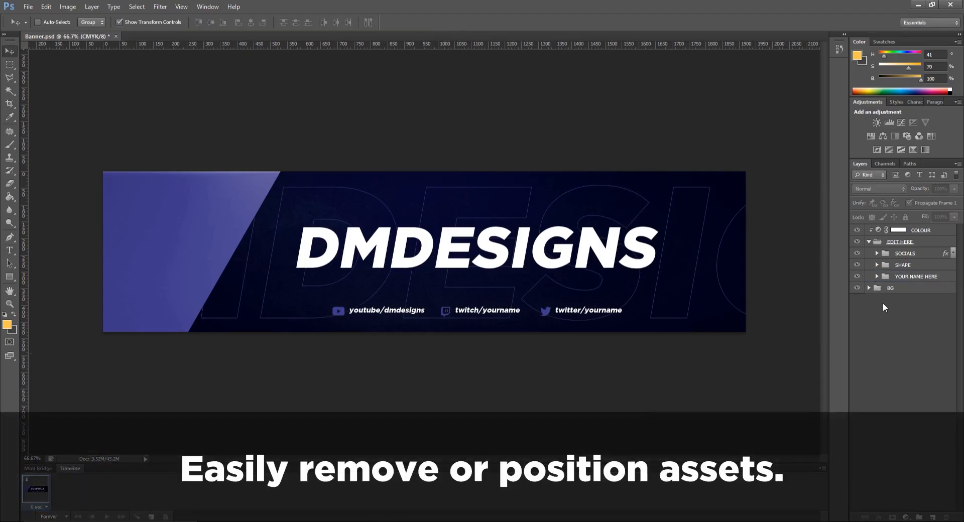
# Step: Hide the SHAPE group and move the EDIT HERE group about 145 px to the left to centre the name on the banner
pyautogui.click(857, 265)
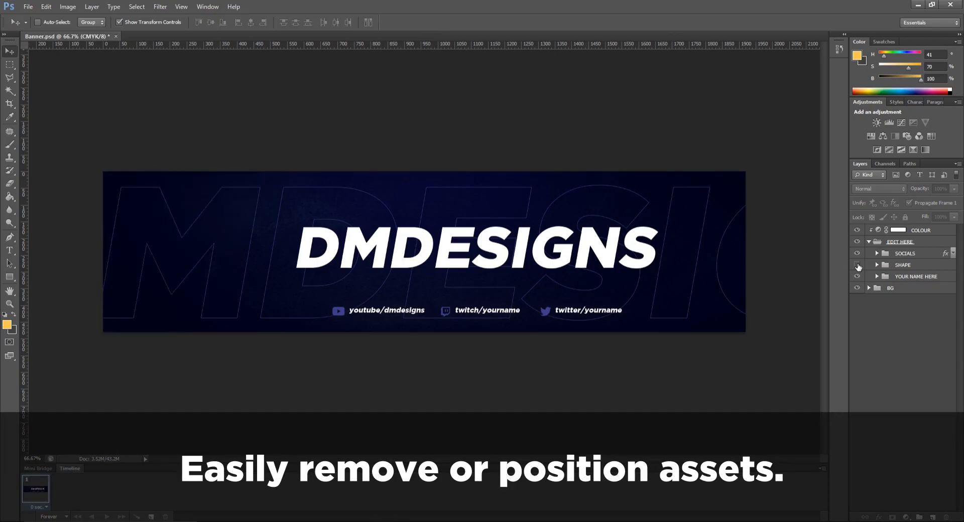
pyautogui.click(857, 265)
pyautogui.click(857, 265)
pyautogui.click(894, 243)
pyautogui.moveTo(642, 252); pyautogui.dragTo(593, 253)
pyautogui.click(865, 327)
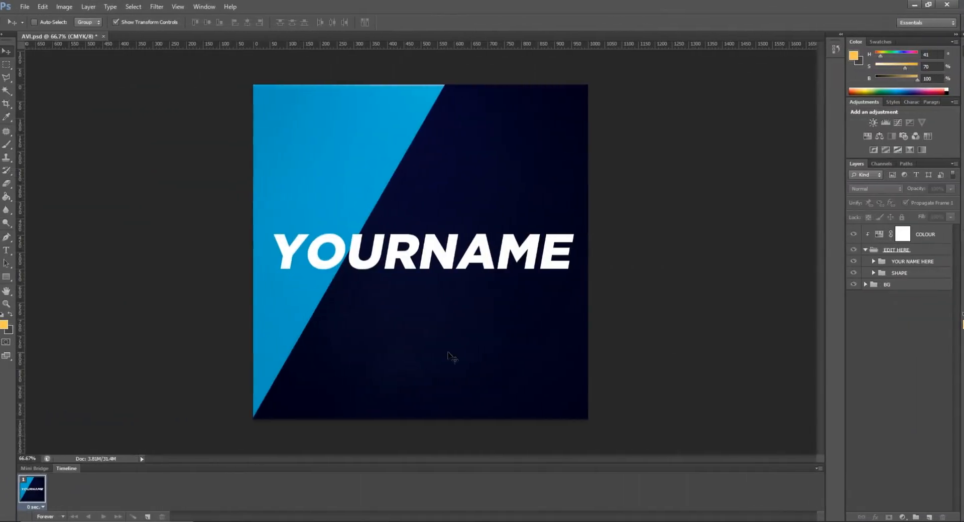
# Step: In AVI.psd, set the hue of the COLOUR adjustment layer to 37
pyautogui.doubleClick(877, 235)
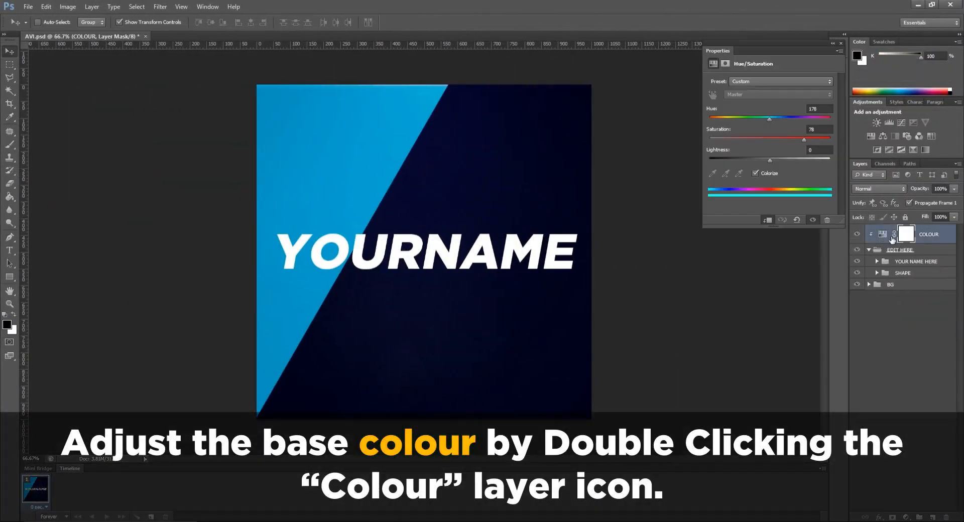
pyautogui.moveTo(768, 119); pyautogui.dragTo(721, 122)
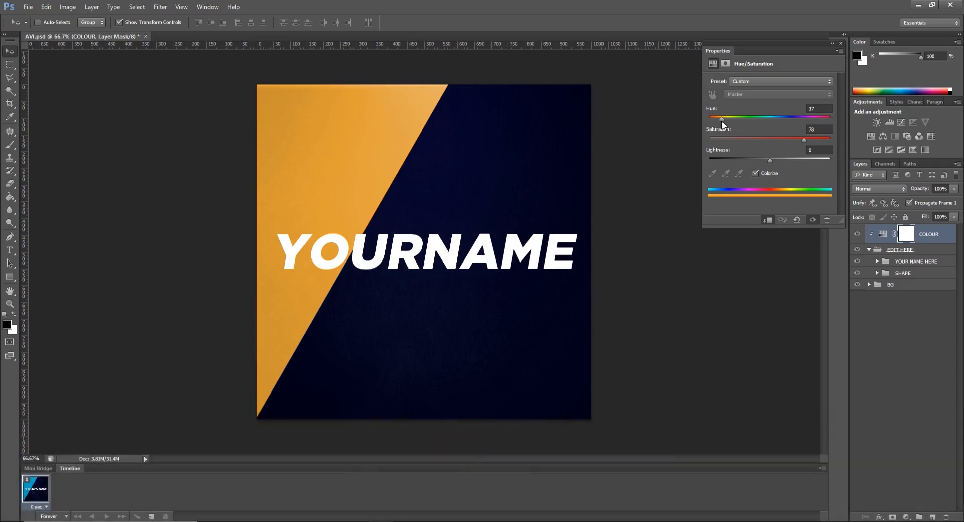
pyautogui.click(841, 44)
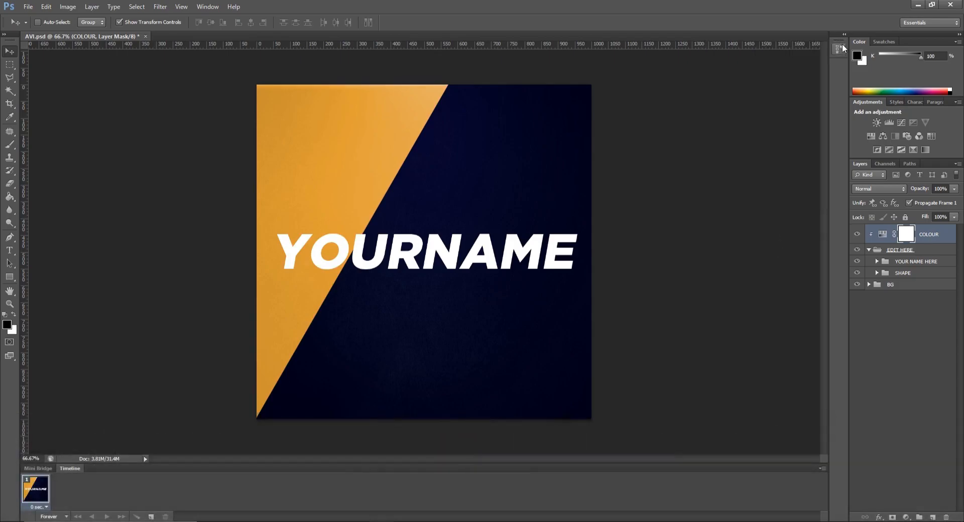
# Step: Replace the avatar's YOURNAME text with DMDESIGNS and collapse the YOUR NAME HERE group
pyautogui.click(876, 262)
pyautogui.doubleClick(887, 277)
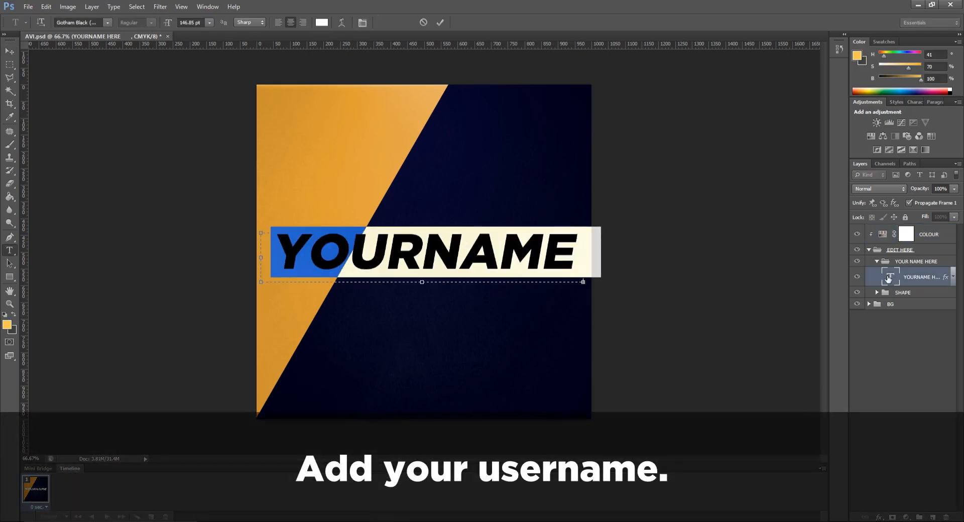
pyautogui.write('DM')
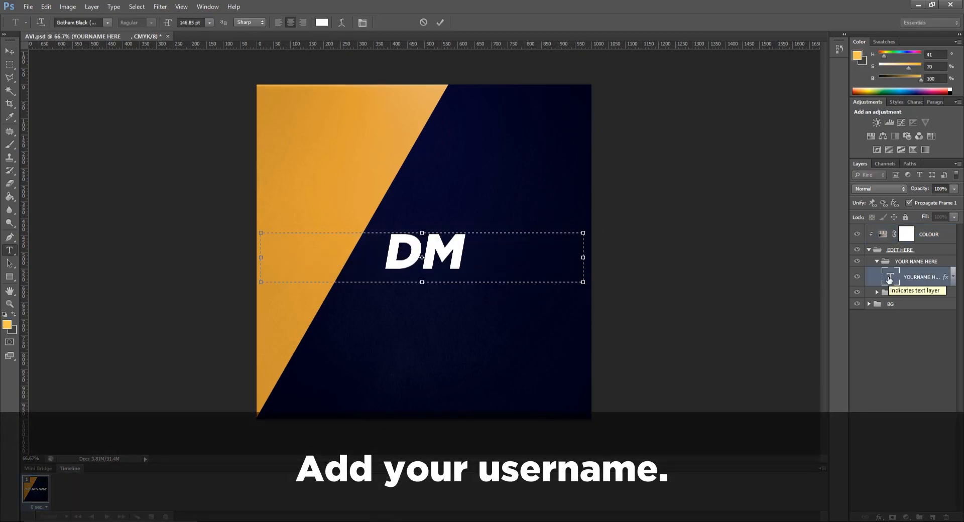
pyautogui.write('DESIGNS')
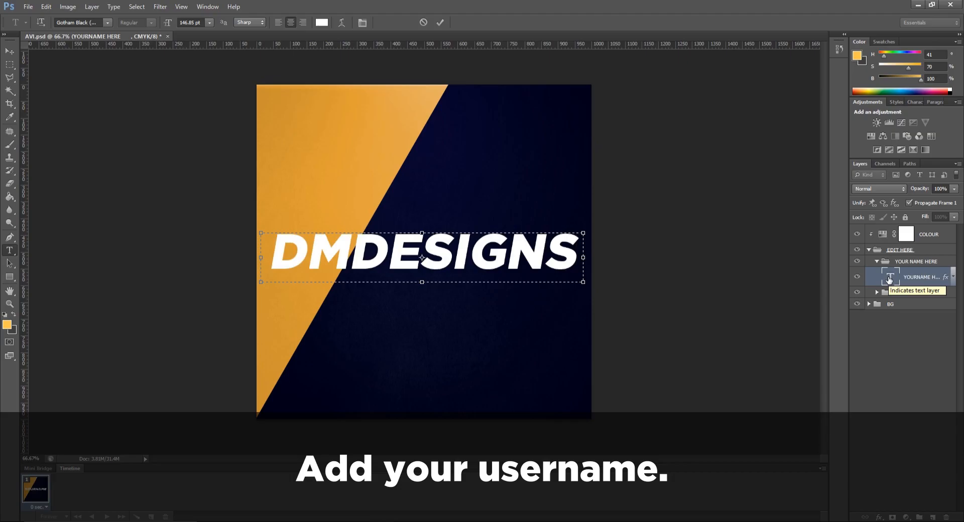
pyautogui.click(439, 22)
pyautogui.press('v')
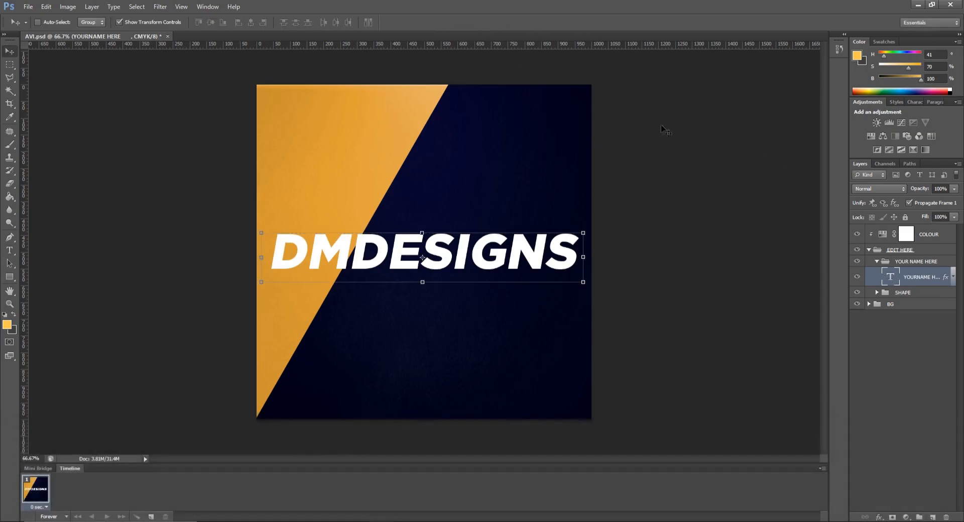
pyautogui.click(881, 333)
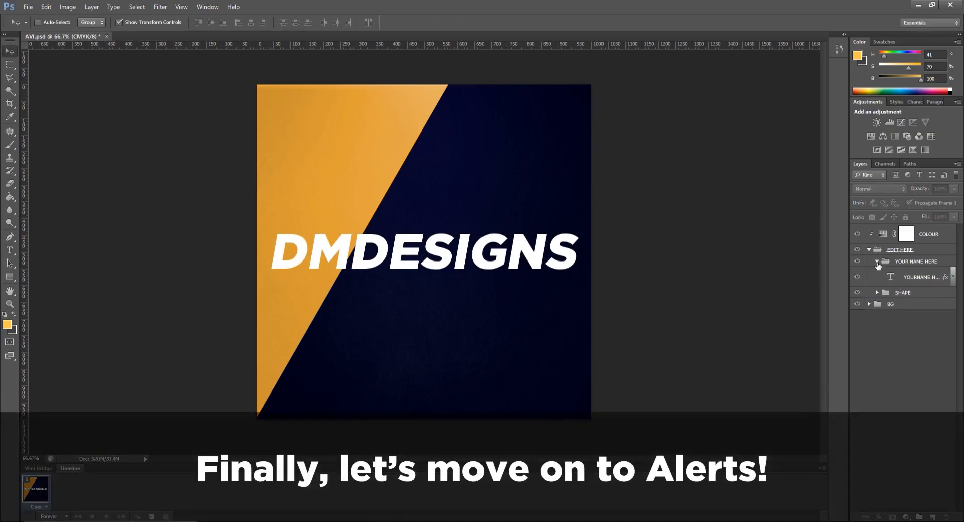
pyautogui.click(877, 261)
# Step: Preview the avatar with and without its SHAPE group, leaving the shape shown
pyautogui.click(857, 274)
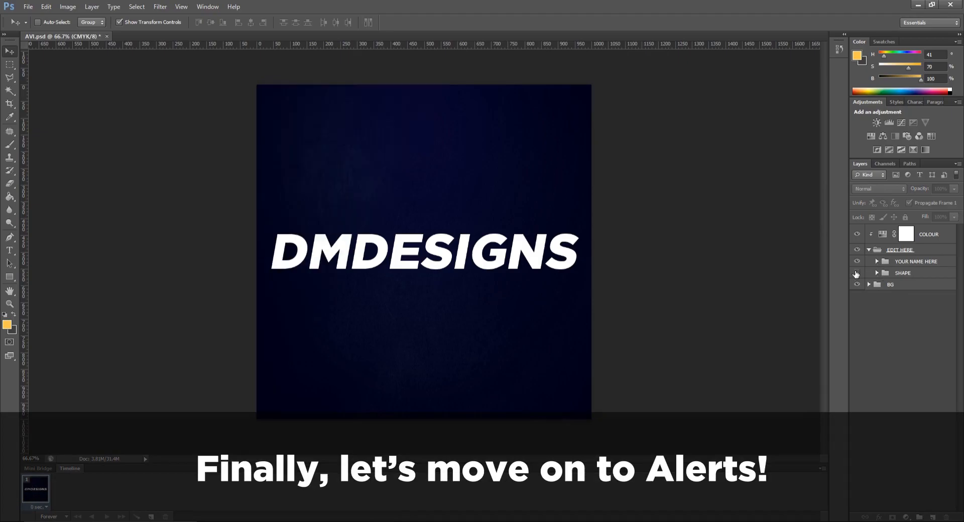
pyautogui.click(856, 273)
pyautogui.click(857, 273)
pyautogui.click(856, 274)
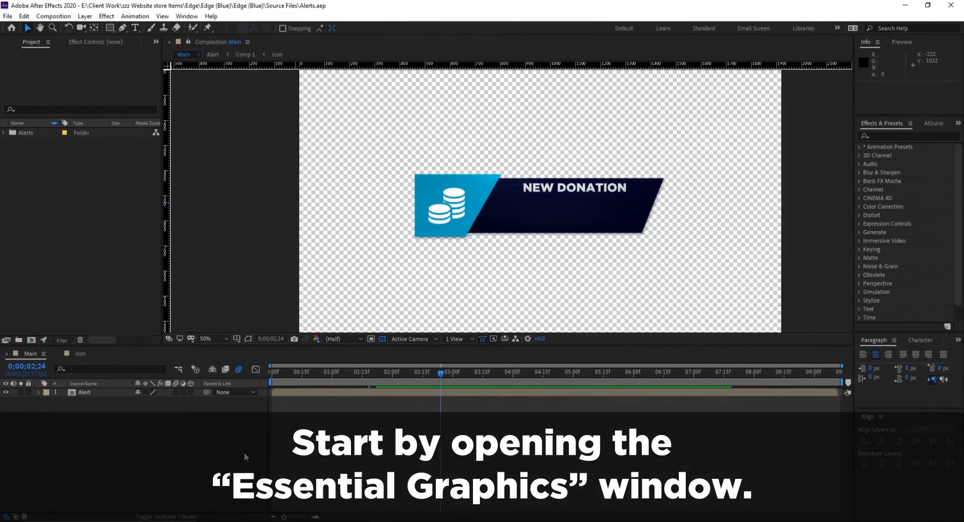
# Step: In the Alerts.aep project in After Effects, show the Essential Graphics controls and set the alert heading text to INCOMING RAID!
pyautogui.click(191, 17)
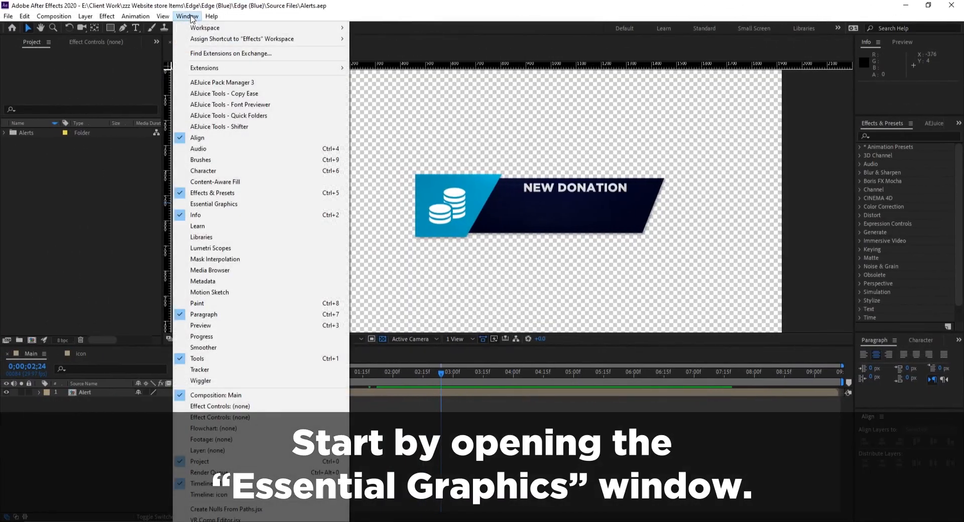
pyautogui.click(287, 205)
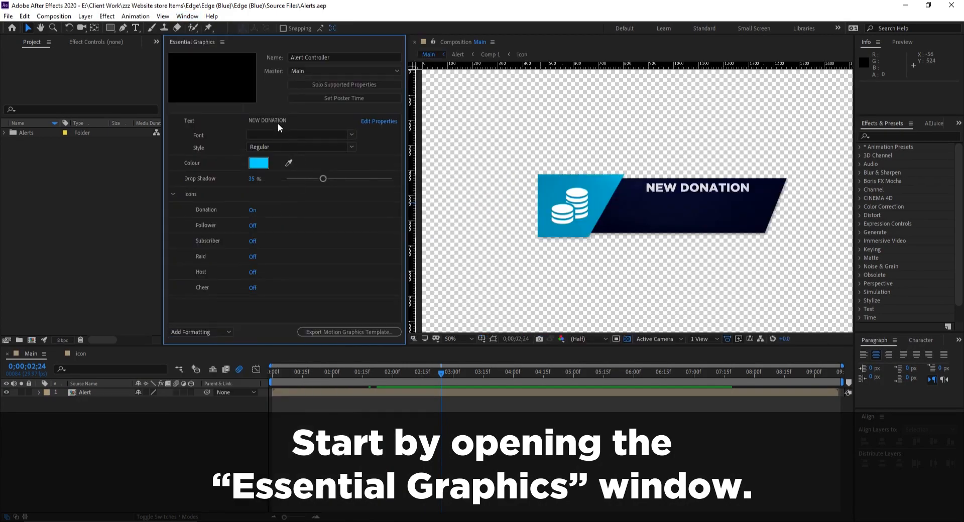
pyautogui.click(279, 125)
pyautogui.write('INCOMING RAID')
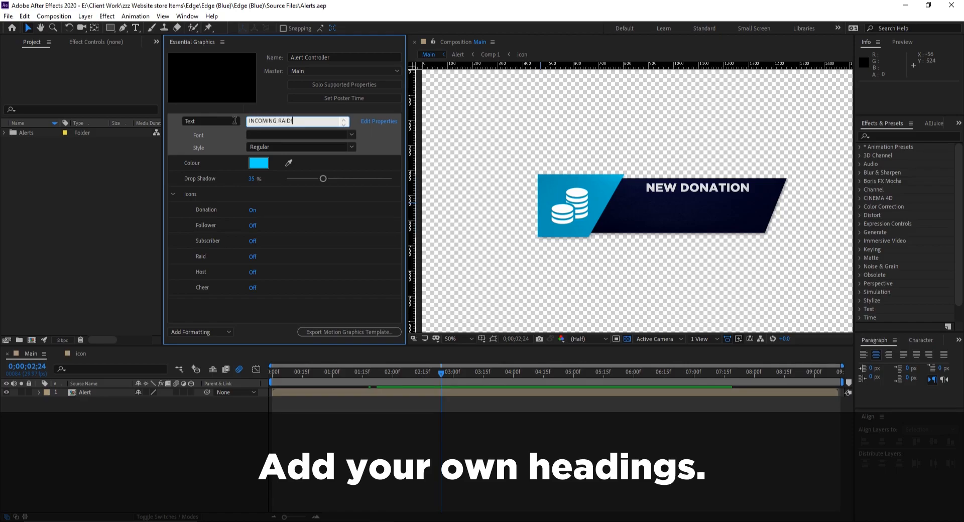
pyautogui.press('Return')
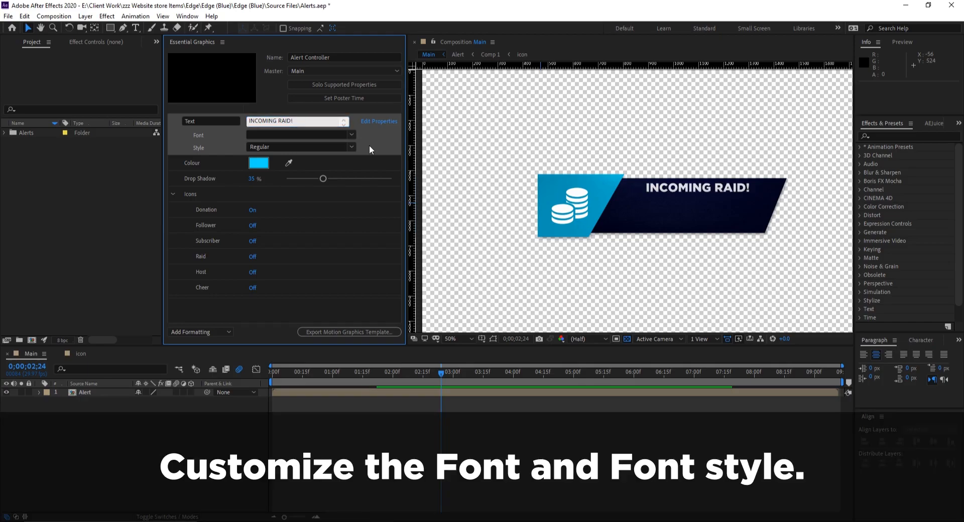
pyautogui.click(351, 135)
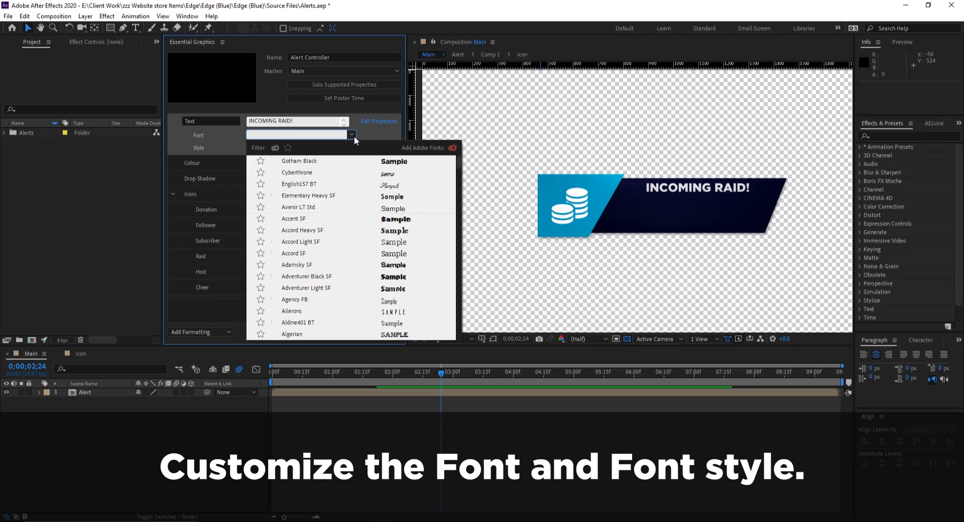
pyautogui.click(354, 134)
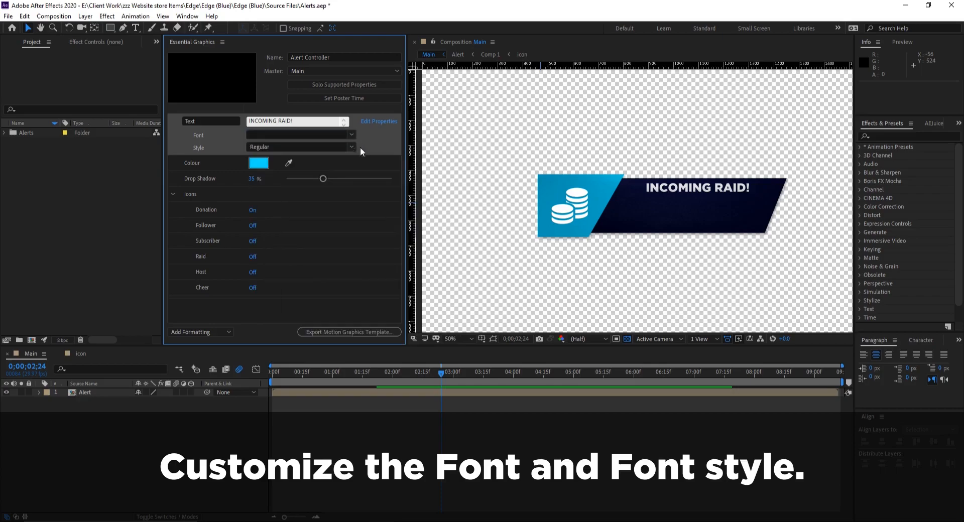
# Step: Change the alert's accent colour to orange and increase its drop shadow to about 83%
pyautogui.click(258, 163)
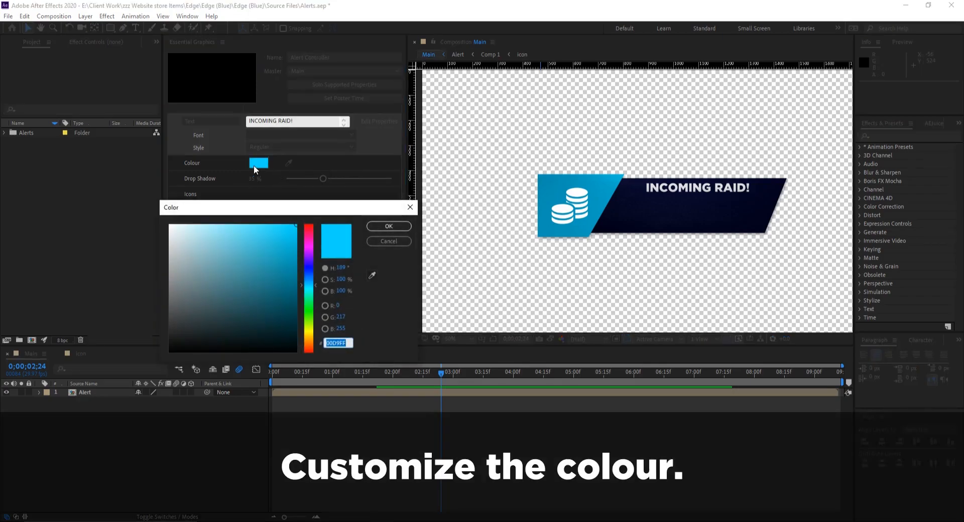
pyautogui.moveTo(279, 251); pyautogui.dragTo(309, 346)
pyautogui.click(310, 268)
pyautogui.moveTo(293, 242); pyautogui.dragTo(307, 208)
pyautogui.click(386, 228)
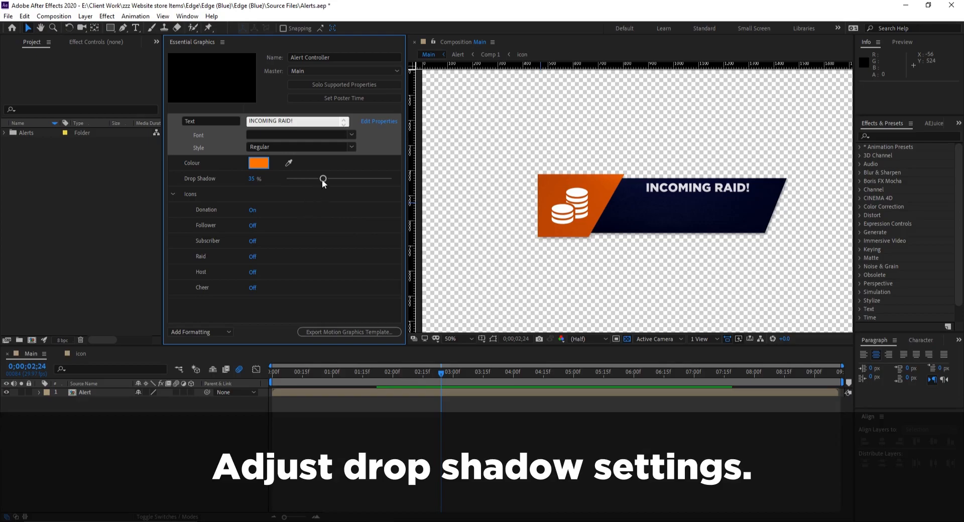
pyautogui.moveTo(323, 179); pyautogui.dragTo(353, 184)
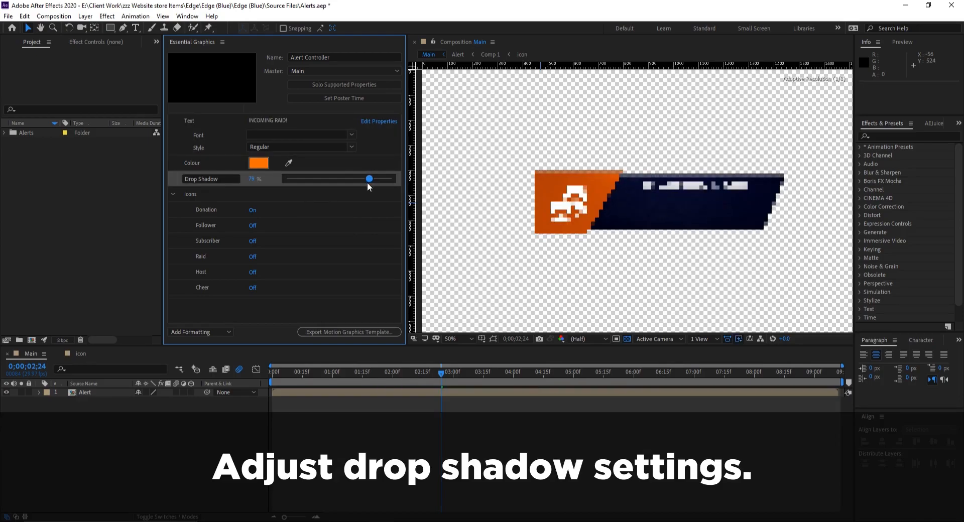
pyautogui.moveTo(370, 182); pyautogui.dragTo(377, 180)
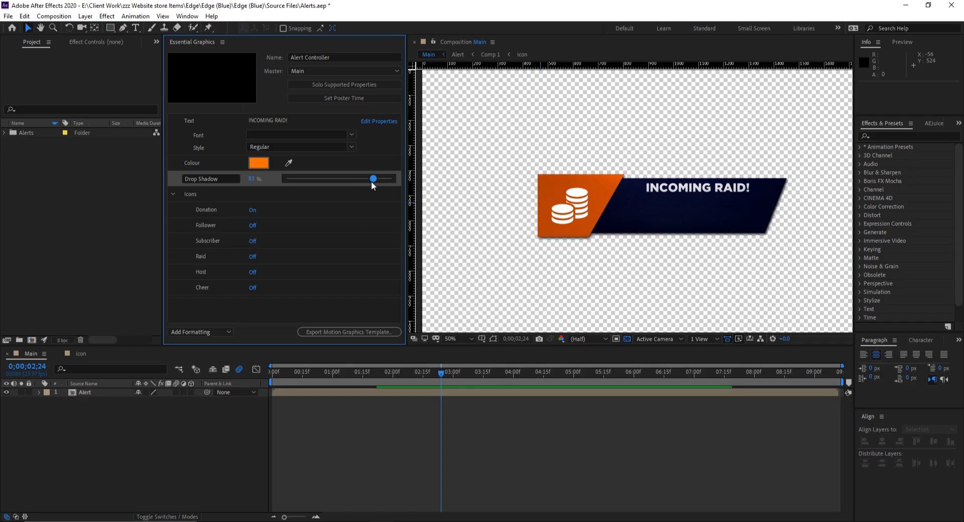
# Step: Turn off the Donation icon and preview the Raid, Subscriber and Host icons, leaving every included icon off
pyautogui.click(253, 210)
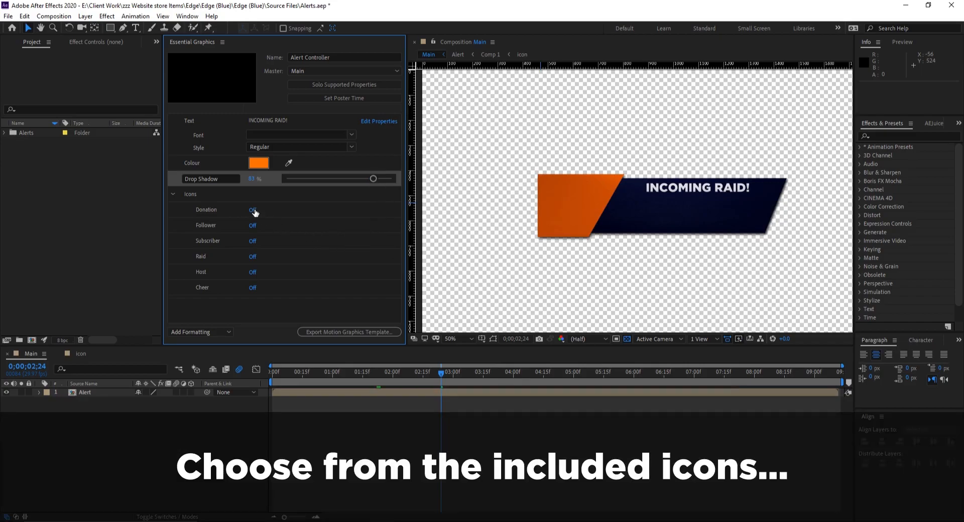
pyautogui.click(253, 256)
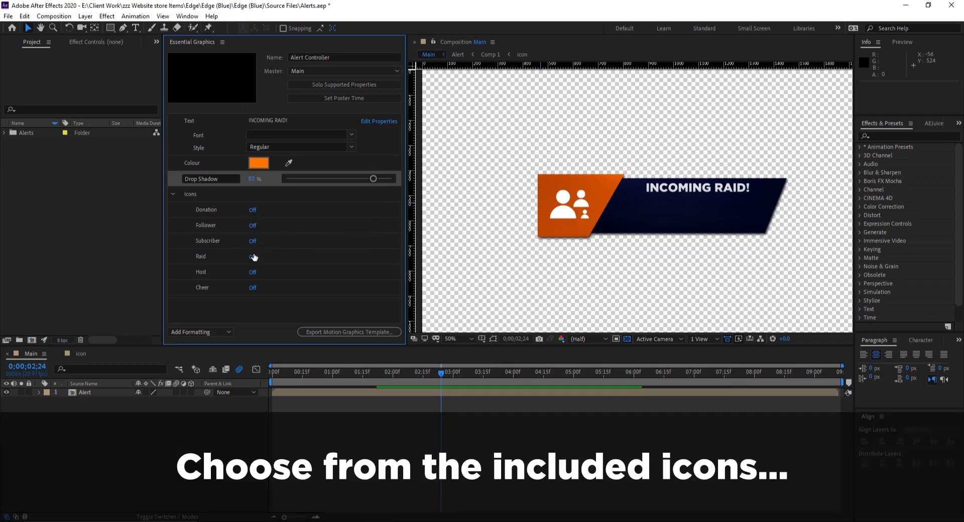
pyautogui.click(253, 256)
pyautogui.click(253, 241)
pyautogui.click(252, 241)
pyautogui.click(253, 272)
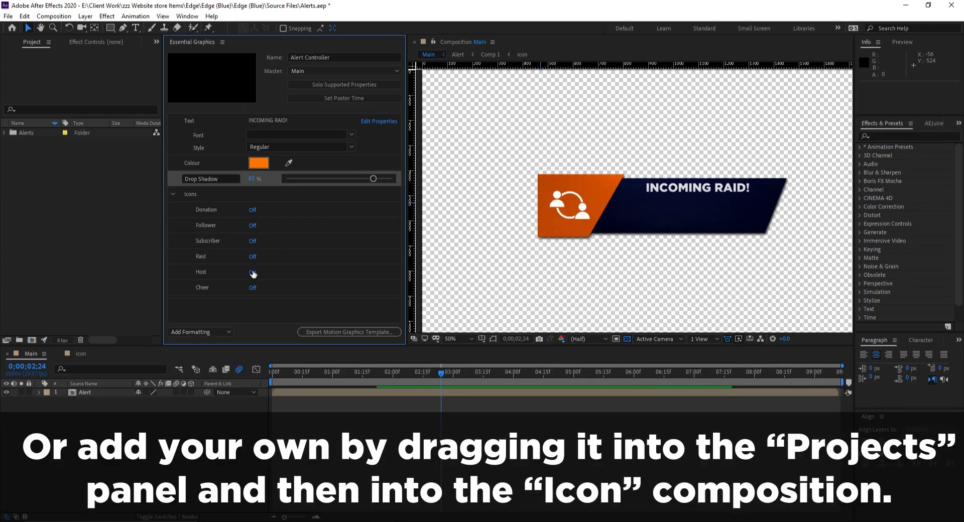
pyautogui.click(253, 272)
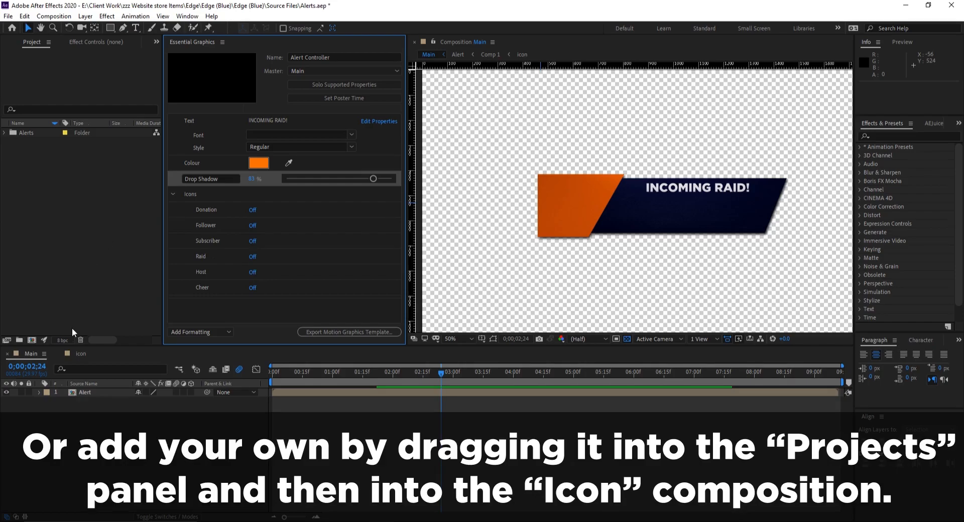
# Step: Import swords.png into the project and add it to the icon composition as the layer below Raid.png
pyautogui.click(80, 354)
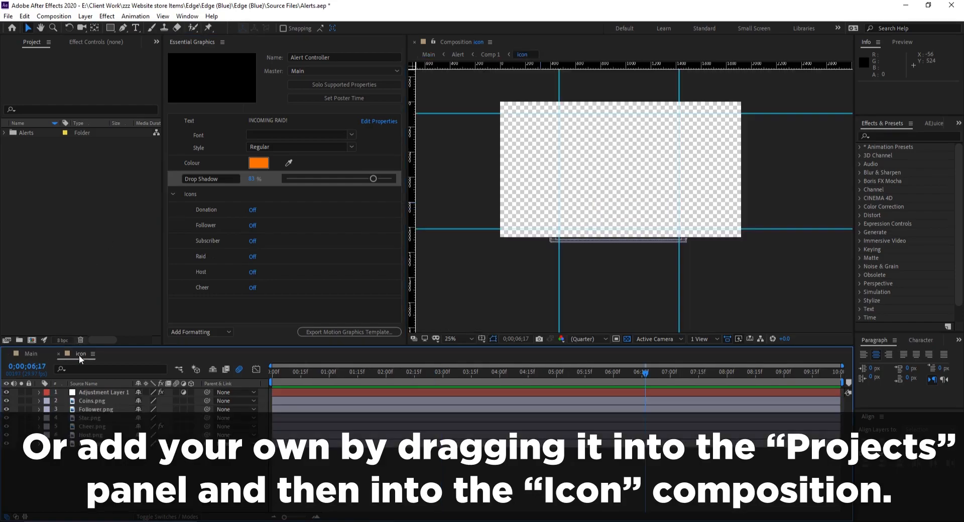
pyautogui.moveTo(0, 221); pyautogui.dragTo(77, 216)
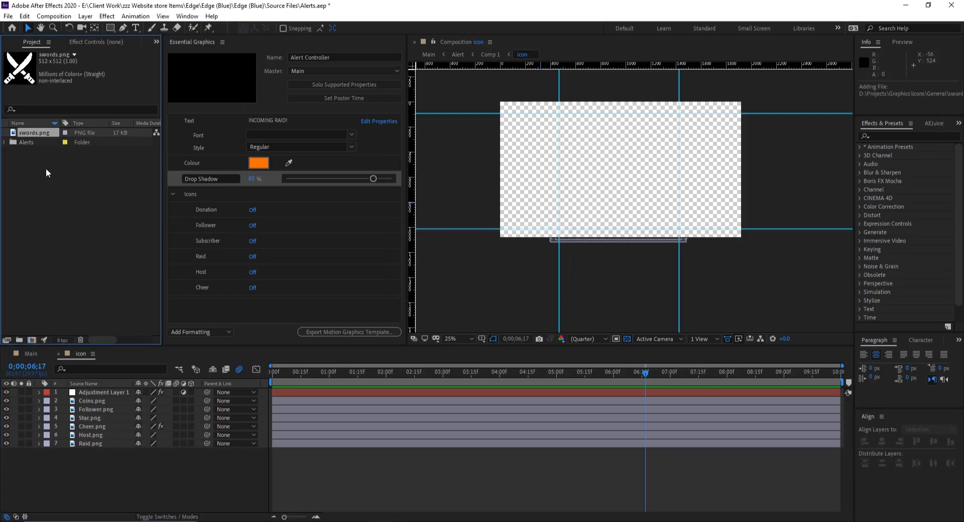
pyautogui.moveTo(43, 134); pyautogui.dragTo(109, 459)
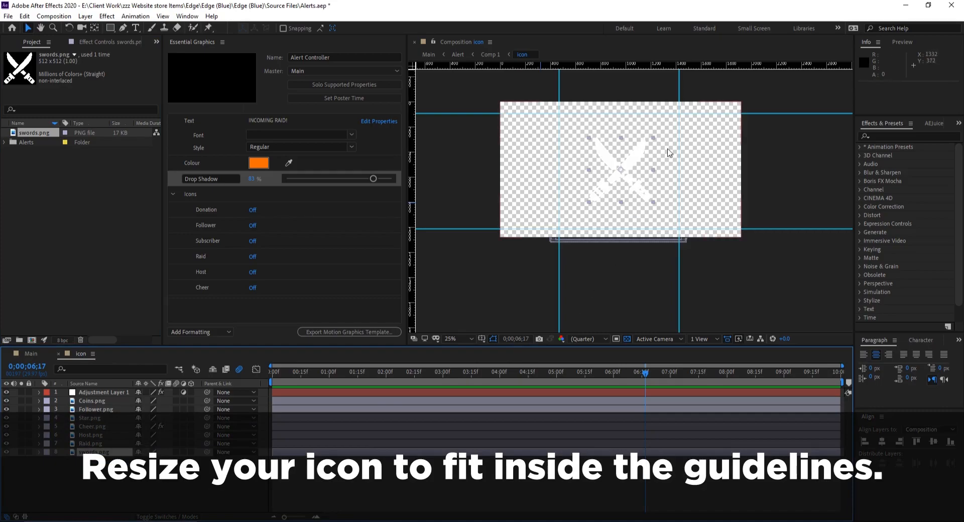
# Step: Scale the swords icon up to about 169% so that it fits inside the guides
pyautogui.scroll(2, 664, 153)
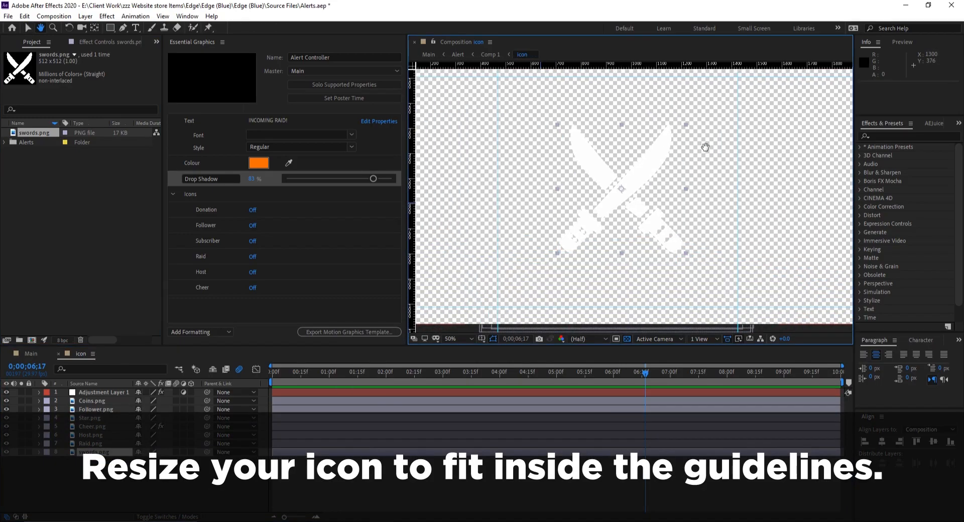
pyautogui.moveTo(686, 132); pyautogui.dragTo(753, 92)
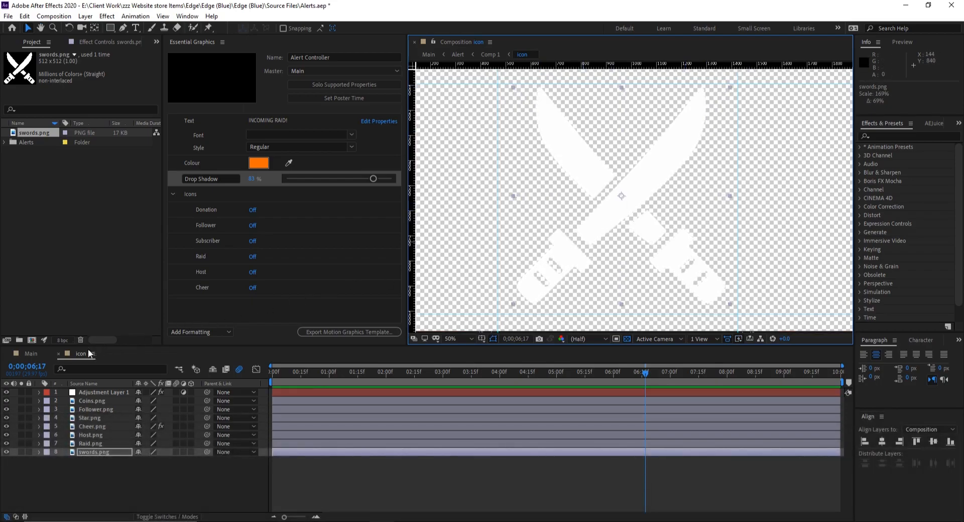
# Step: Play the Main composition from the start to preview the alert animation with the custom swords icon
pyautogui.click(31, 354)
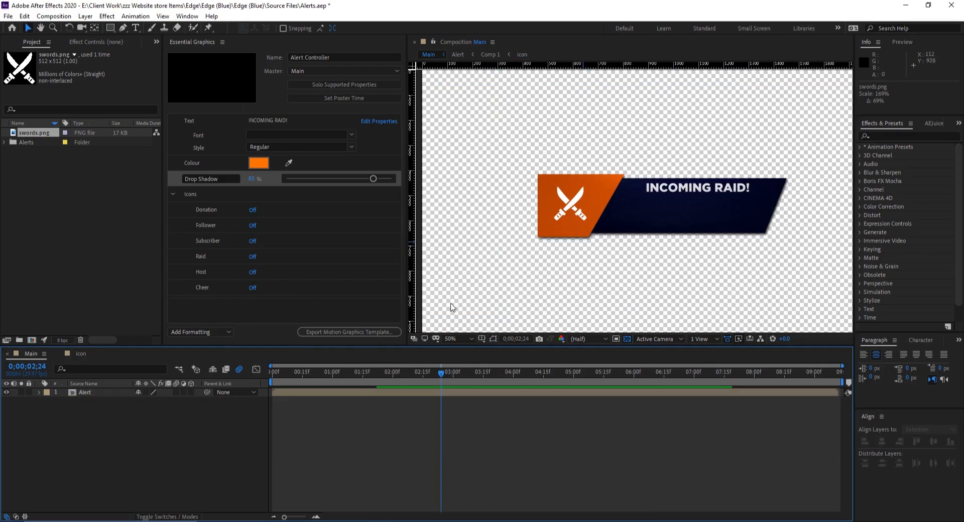
pyautogui.moveTo(439, 373); pyautogui.dragTo(257, 378)
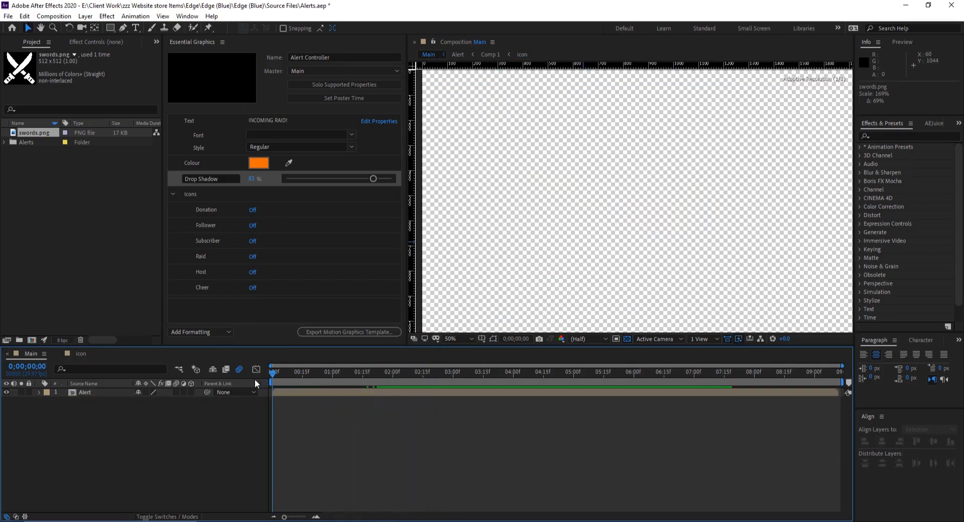
pyautogui.press('space')
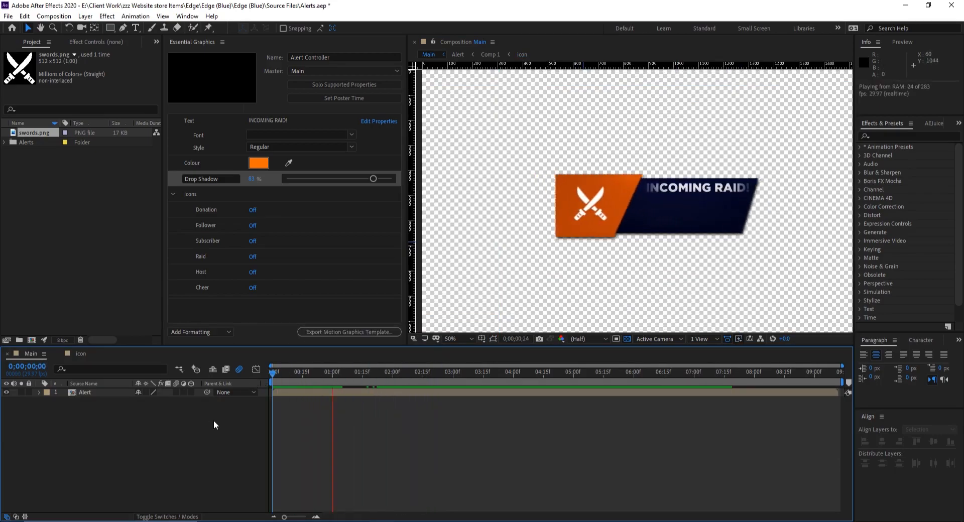